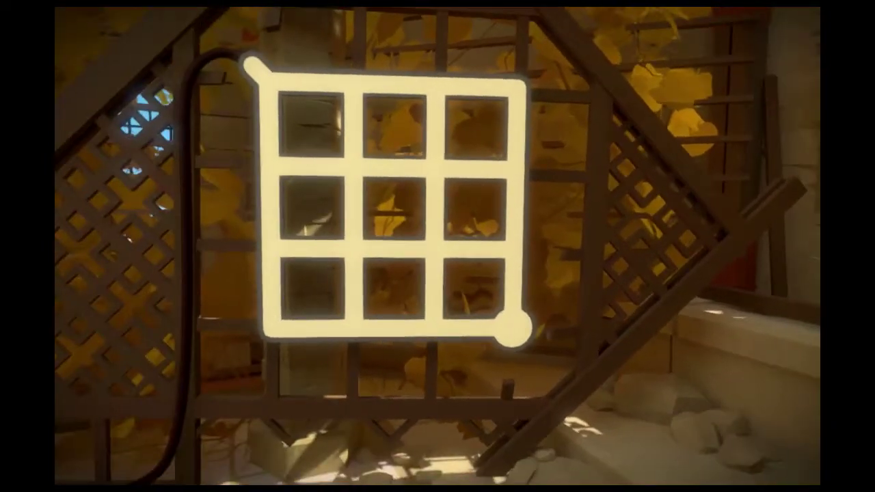
click(438, 246)
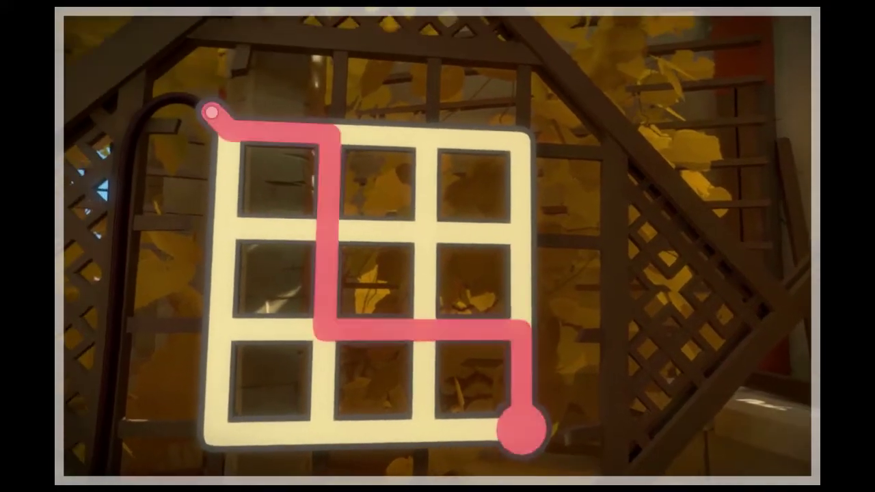
click(140, 28)
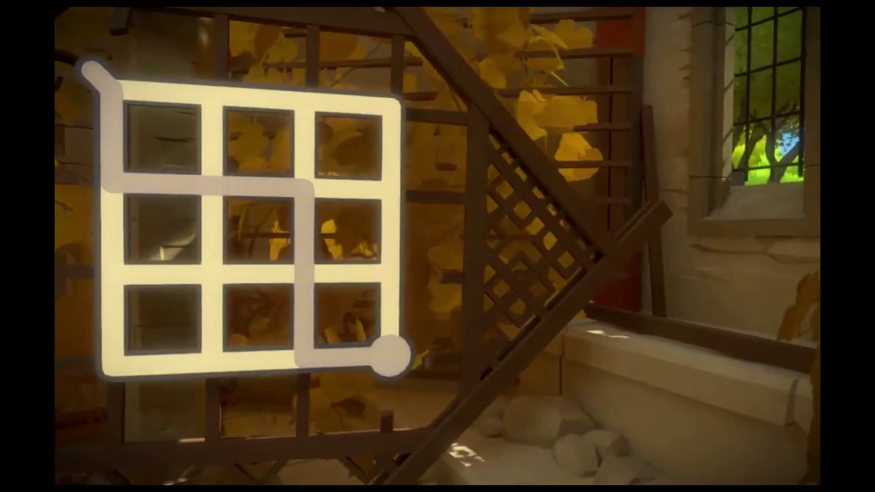
click(438, 247)
click(393, 352)
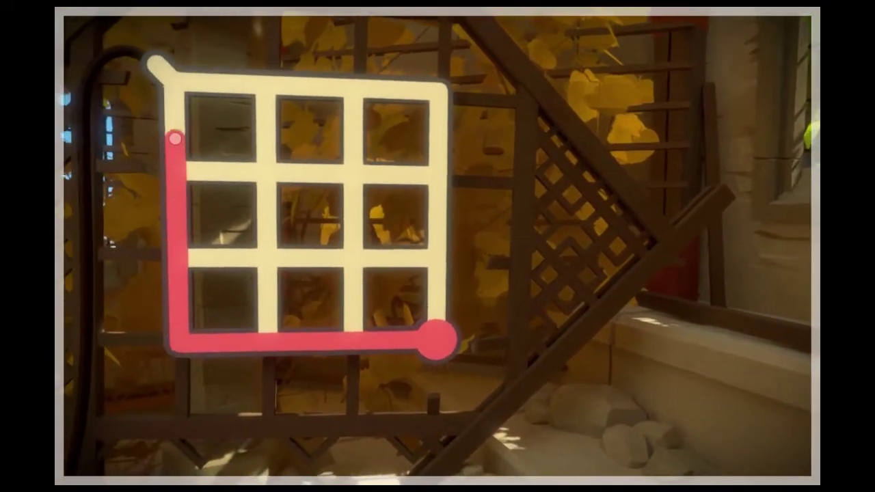
click(175, 138)
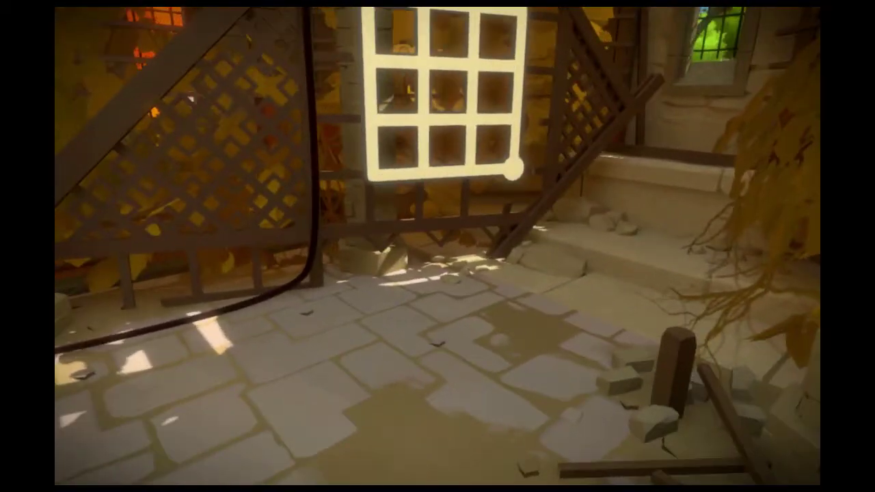
key(s)
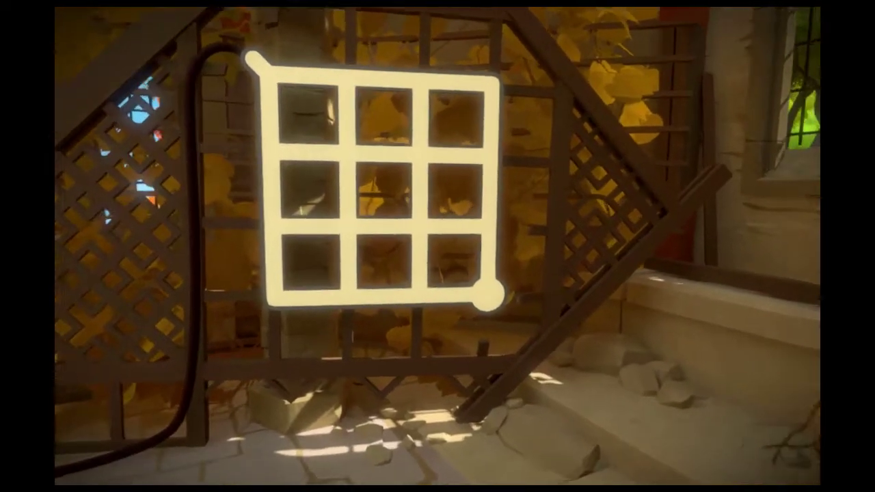
click(438, 246)
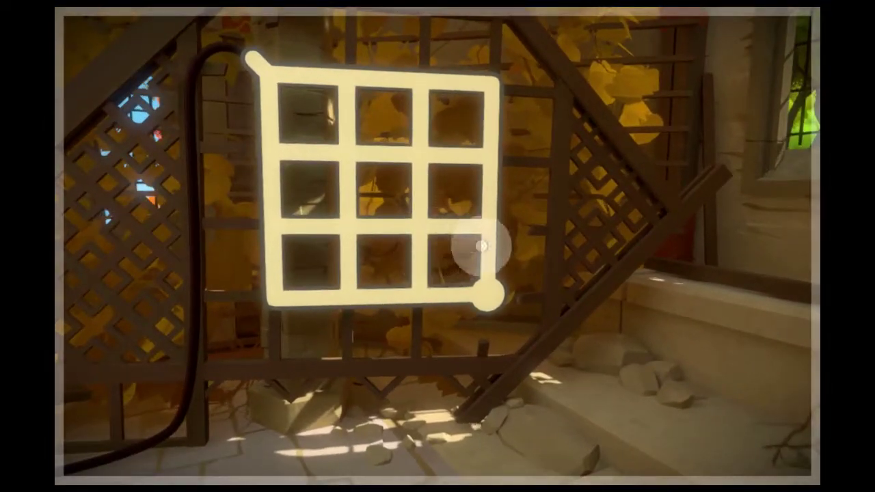
click(486, 296)
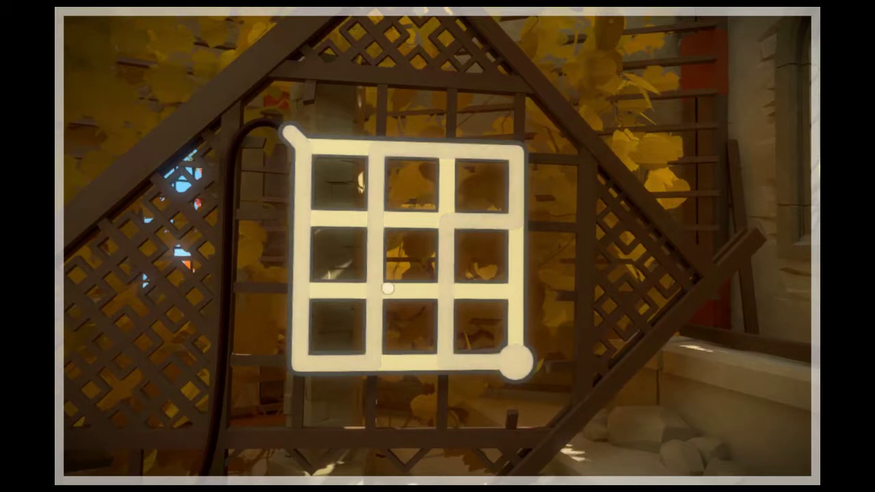
click(517, 372)
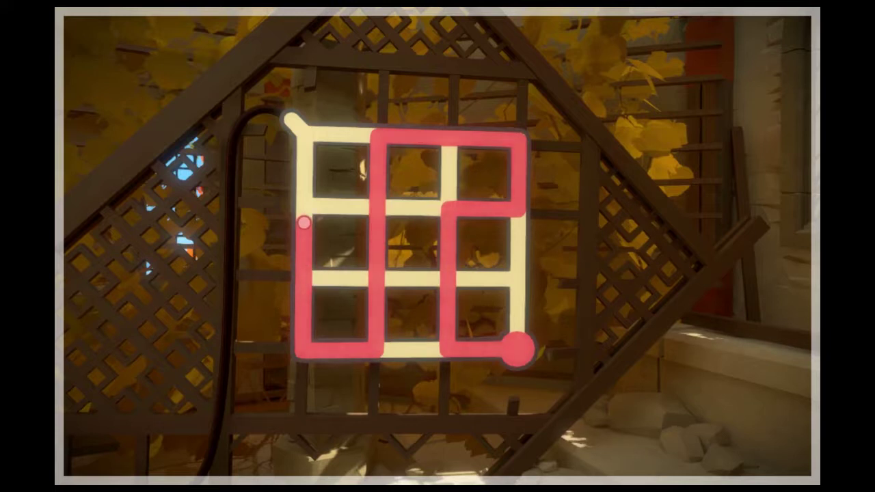
right_click(305, 222)
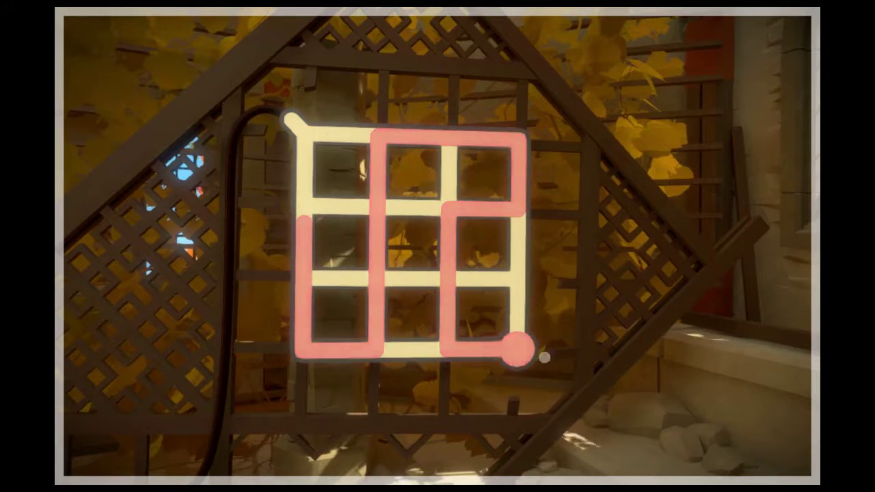
click(520, 345)
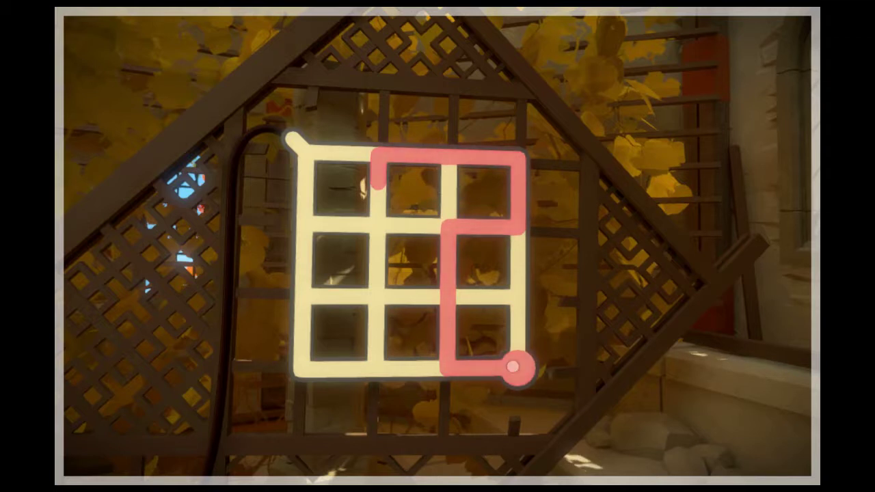
click(518, 370)
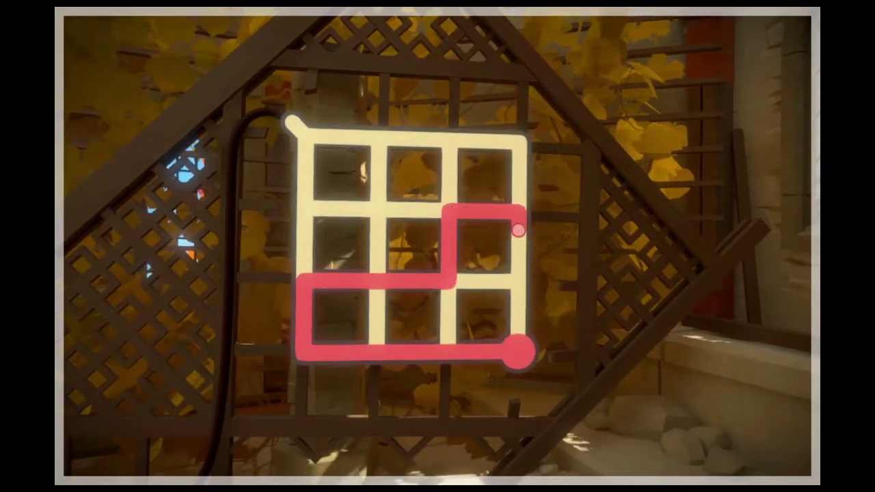
click(296, 127)
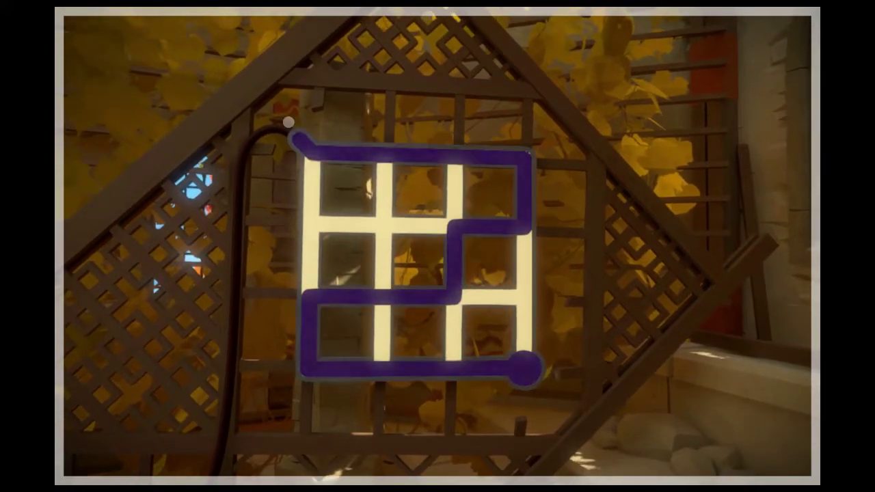
click(524, 369)
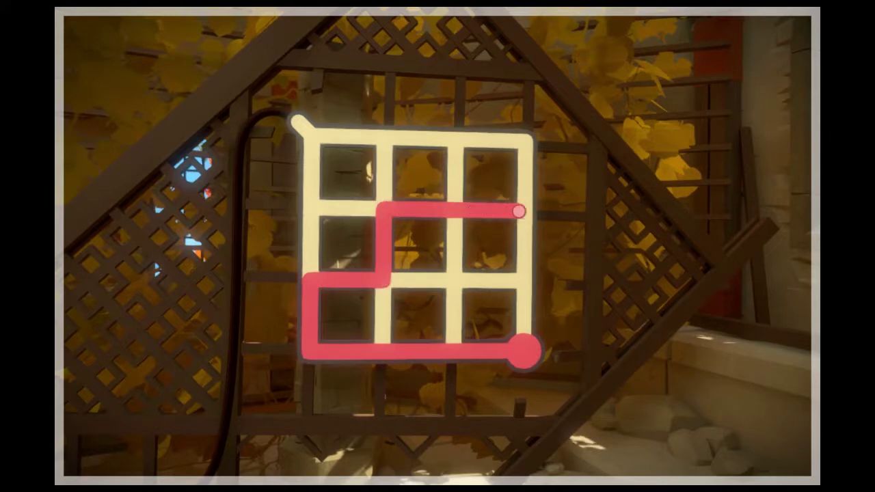
drag(518, 213, 301, 125)
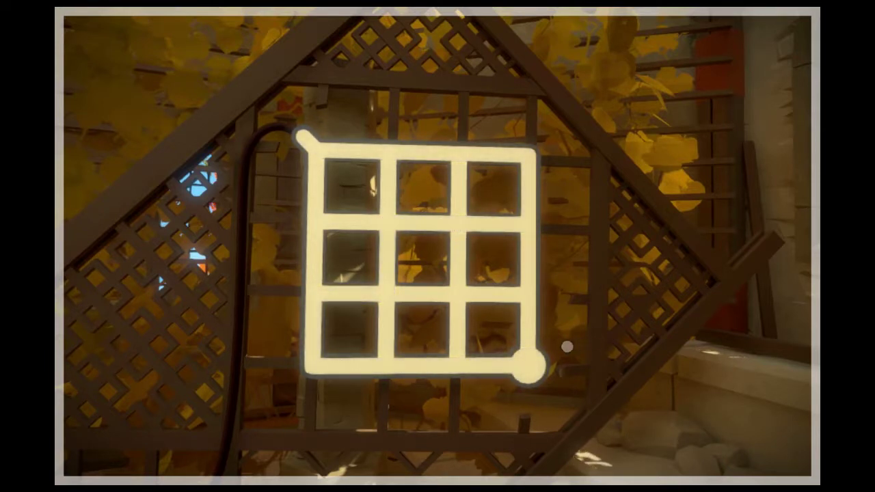
right_click(567, 347)
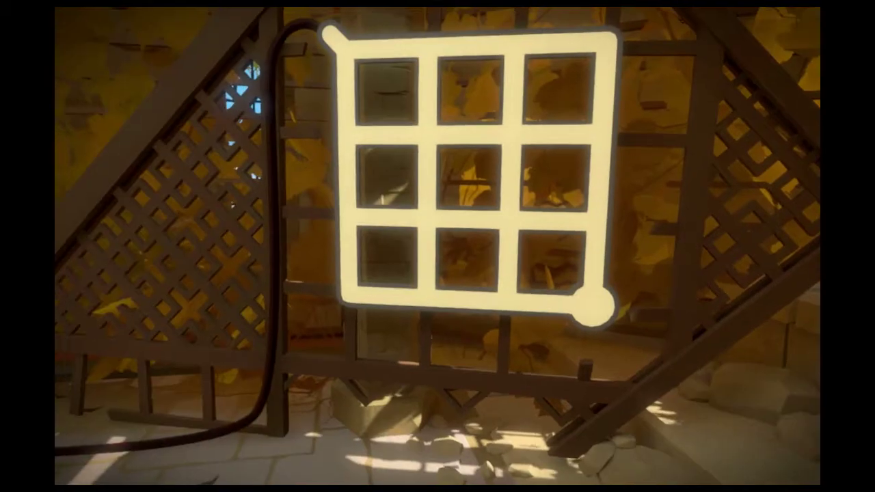
key(w)
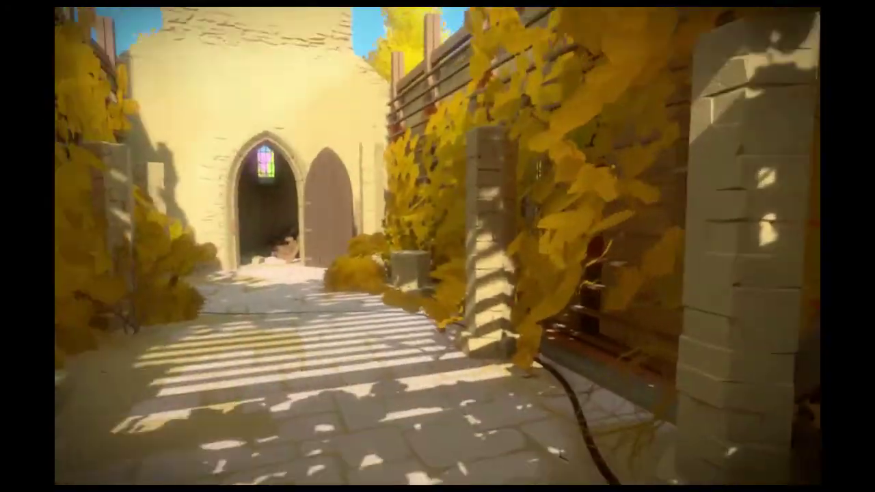
key(w)
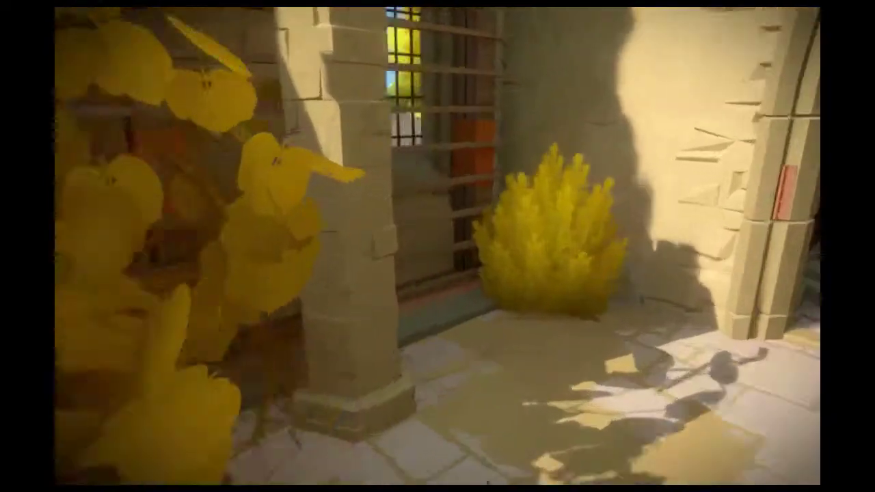
key(w)
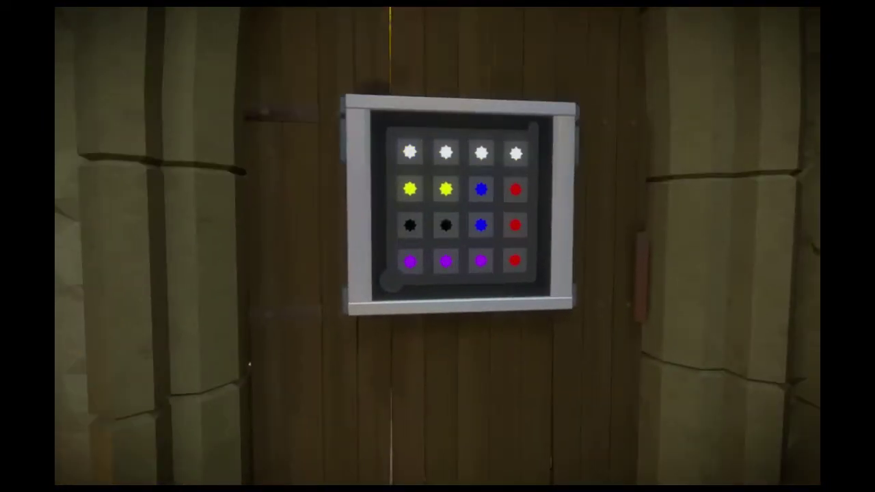
key(w)
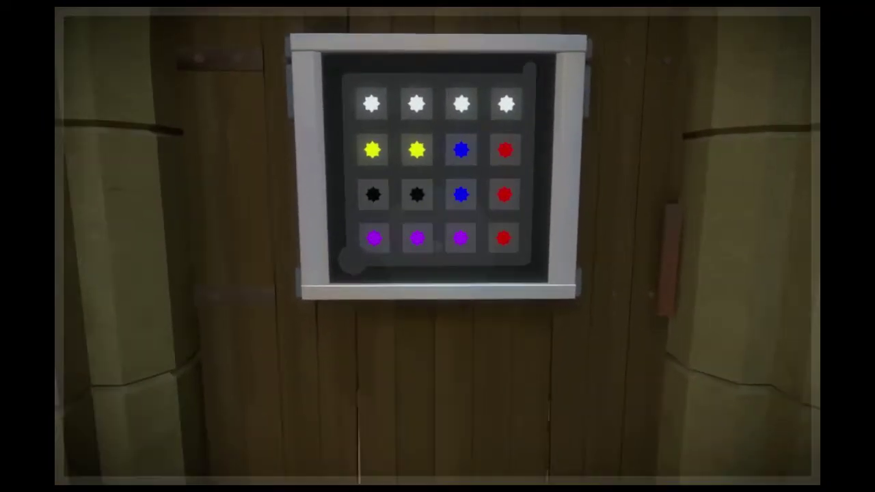
click(438, 246)
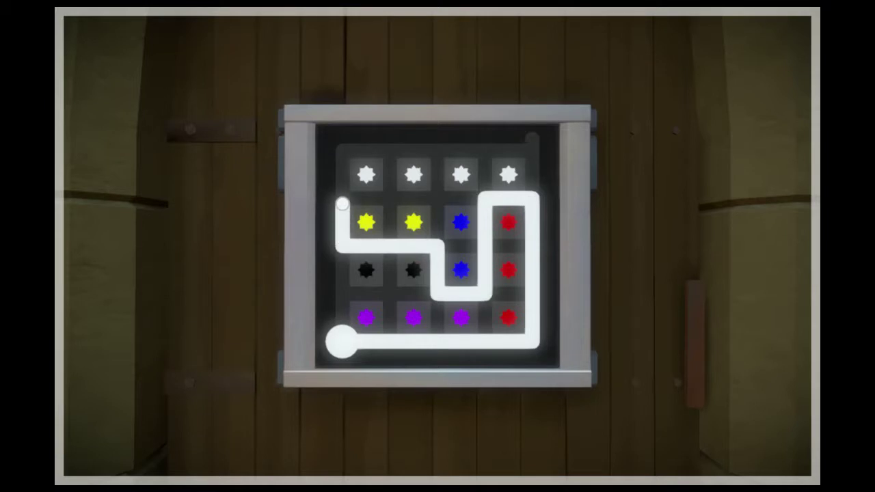
click(533, 140)
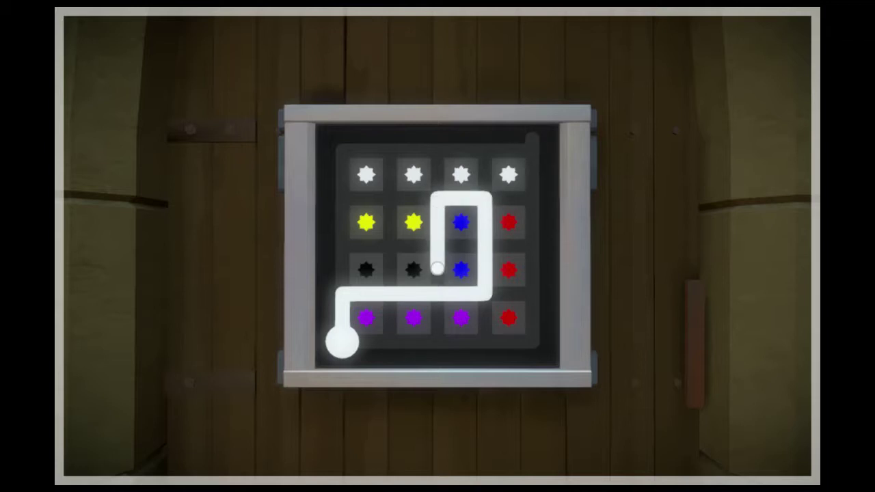
drag(419, 246, 532, 140)
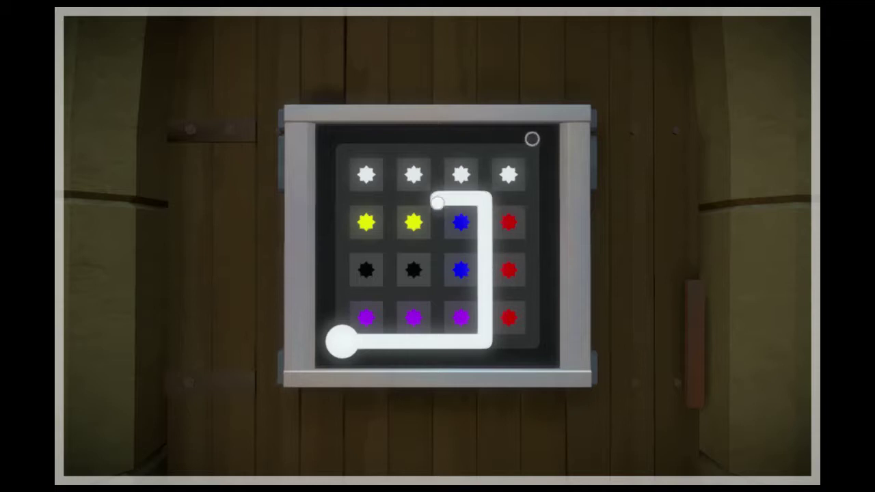
drag(342, 282, 533, 139)
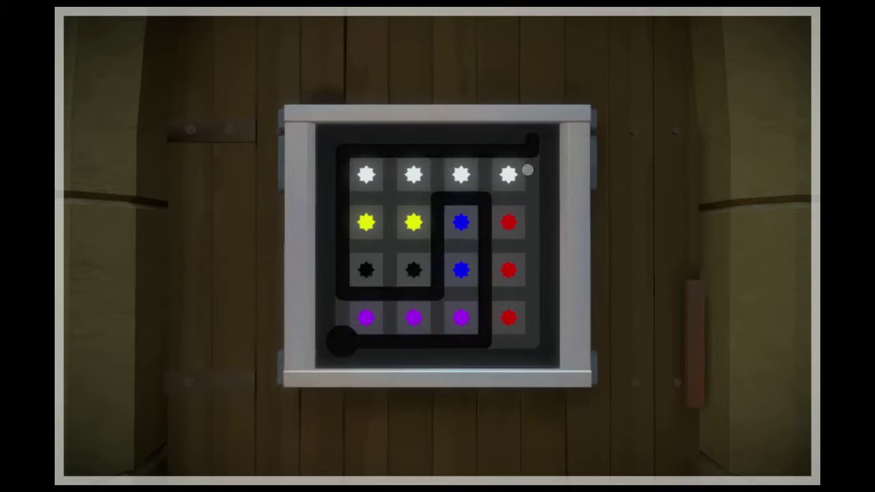
click(342, 340)
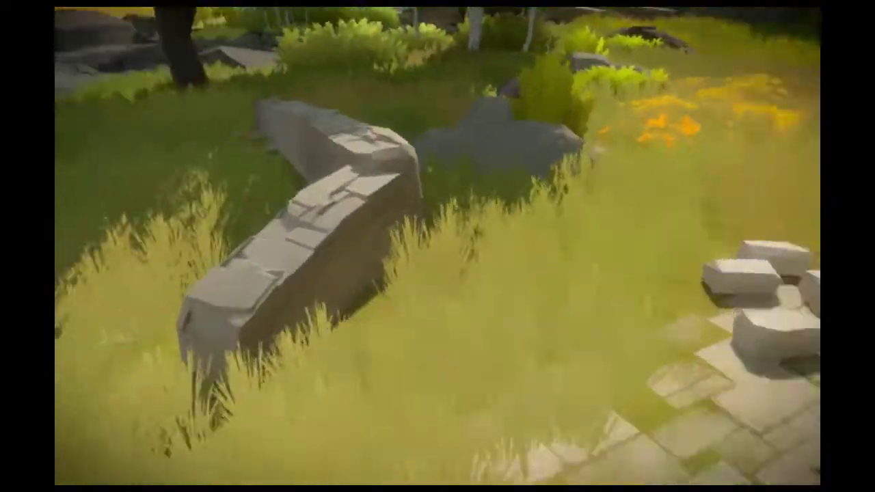
key(w)
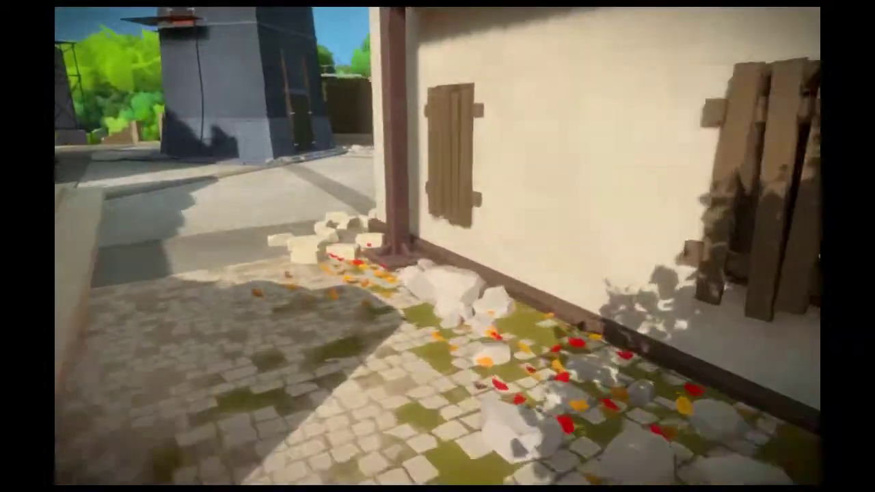
key(w)
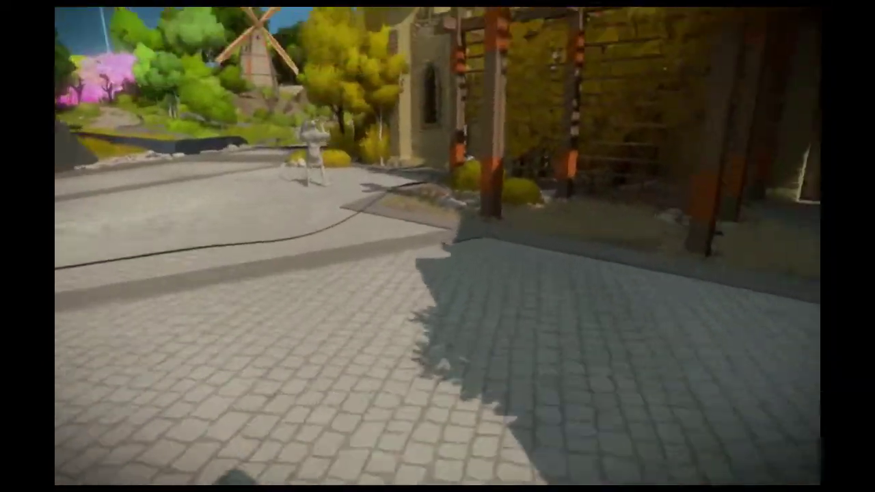
key(w)
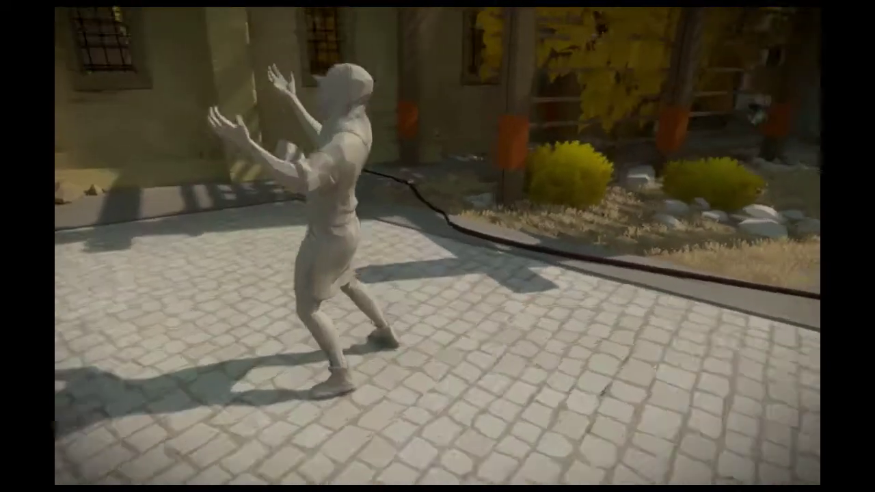
key(w)
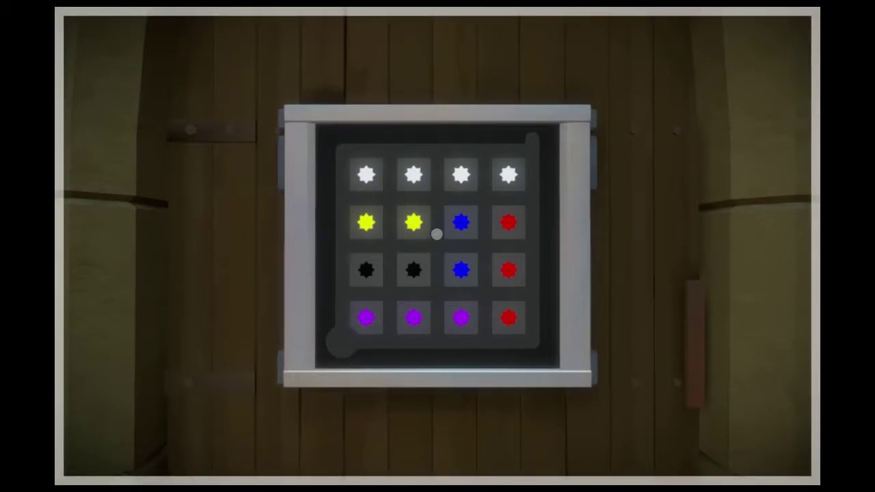
click(344, 338)
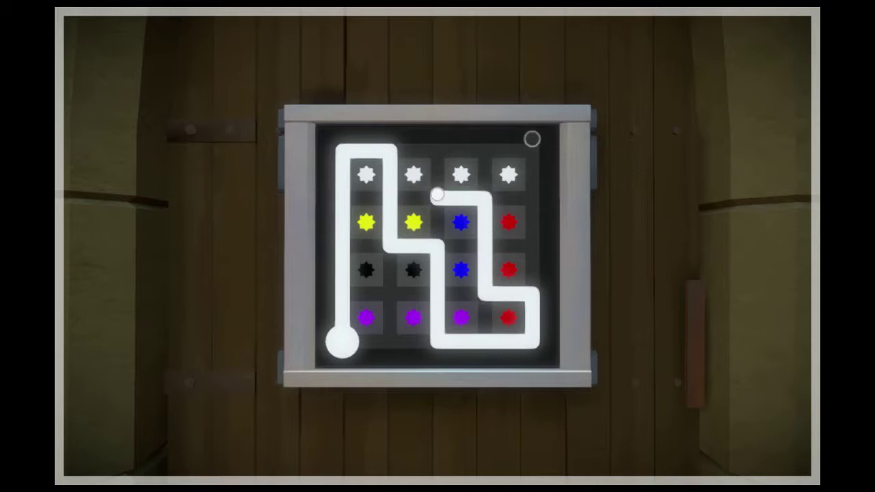
click(523, 150)
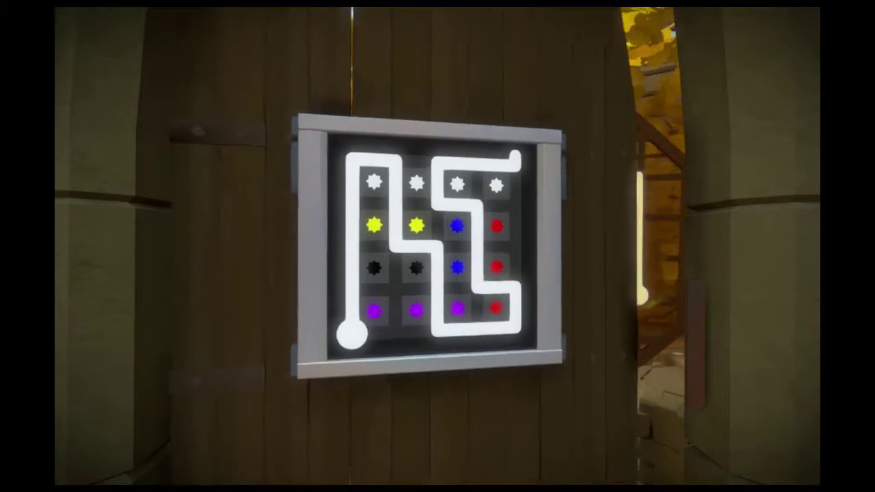
key(w)
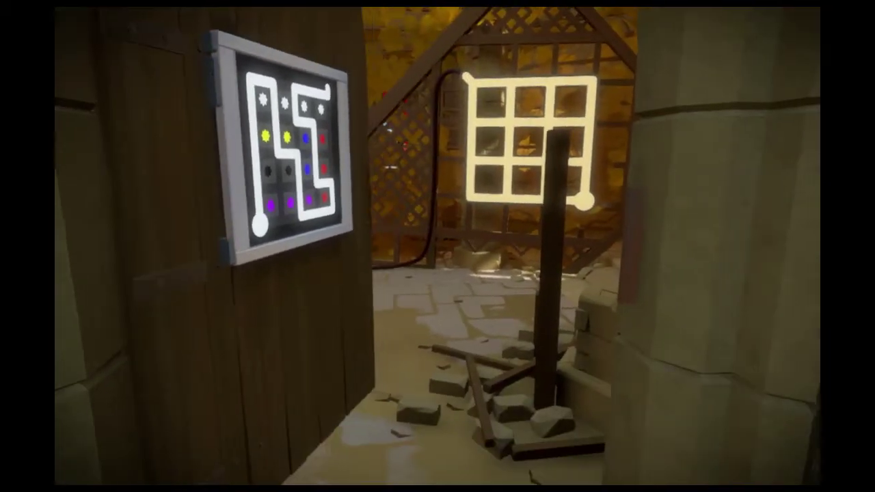
key(w)
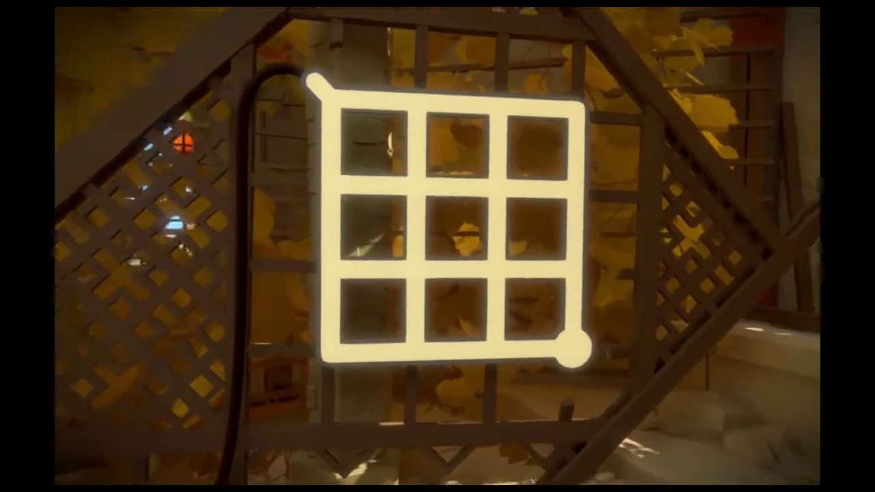
click(438, 246)
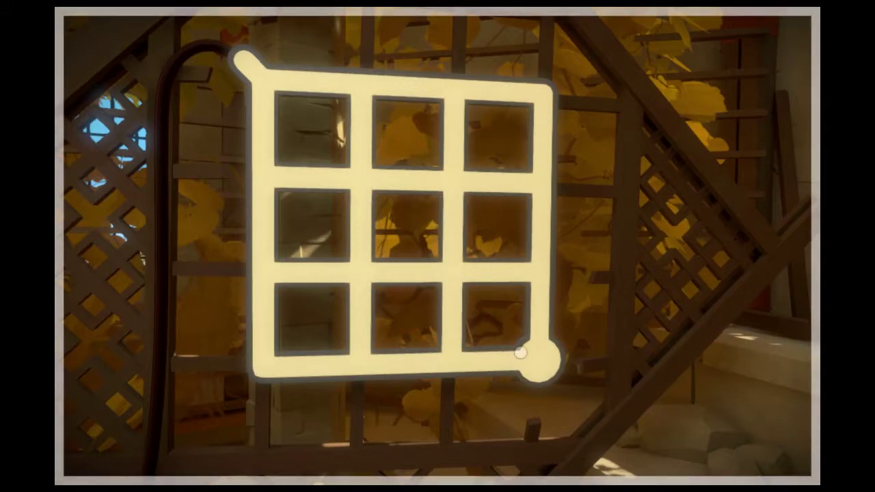
click(541, 363)
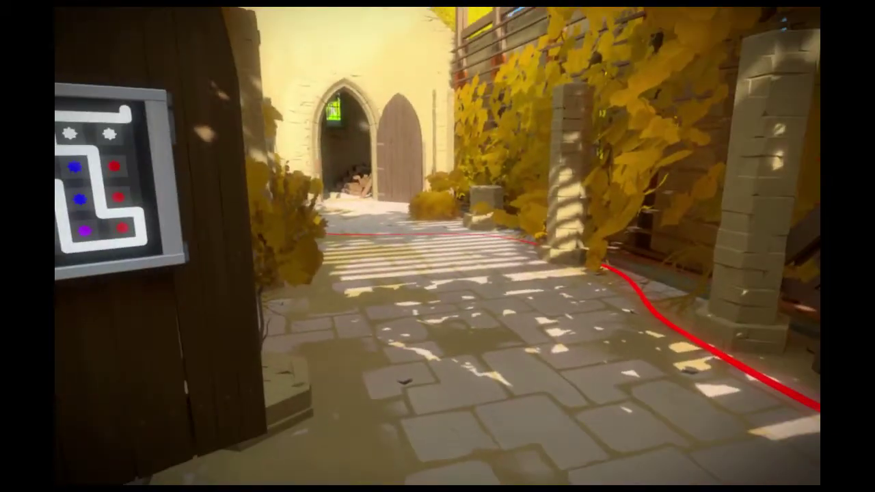
key(w)
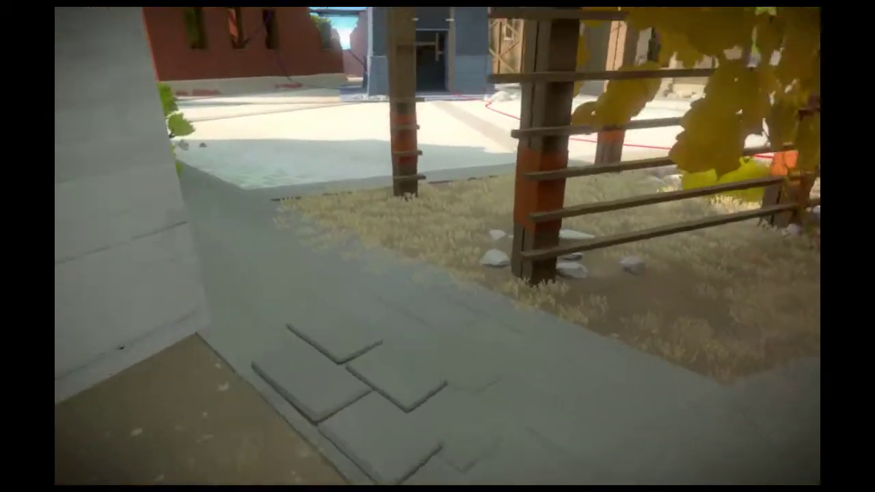
key(w)
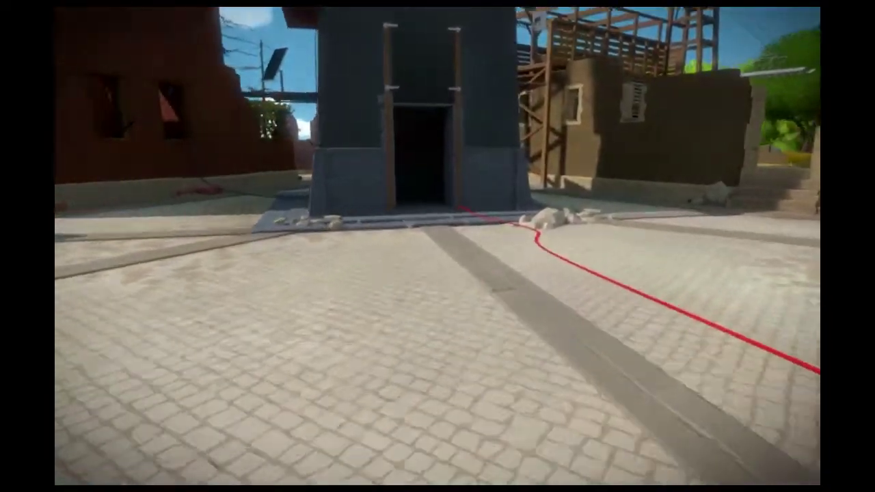
key(w)
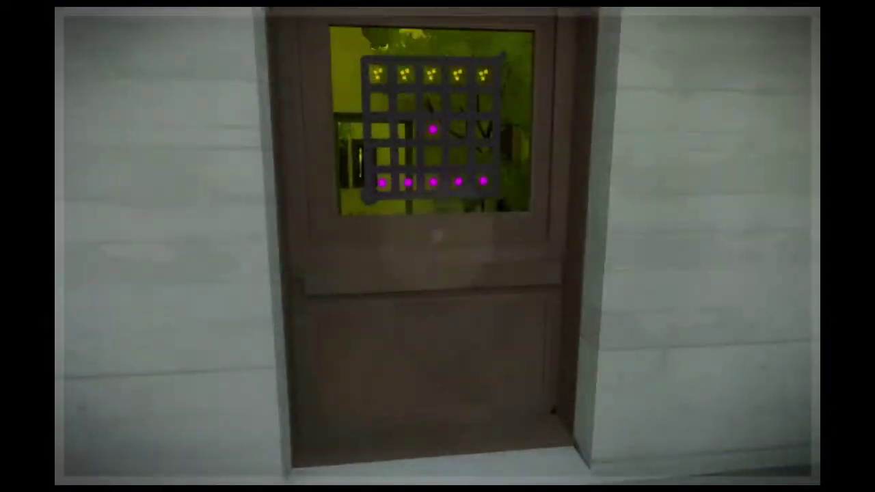
click(438, 246)
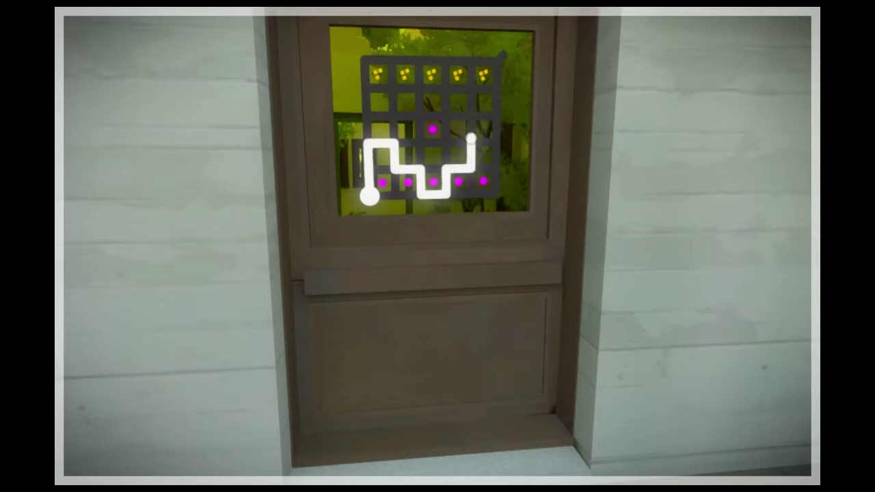
click(504, 54)
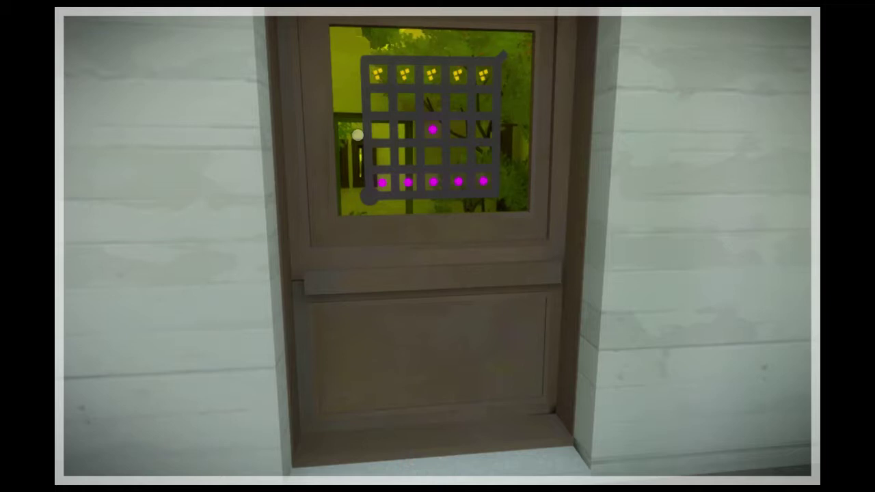
click(368, 195)
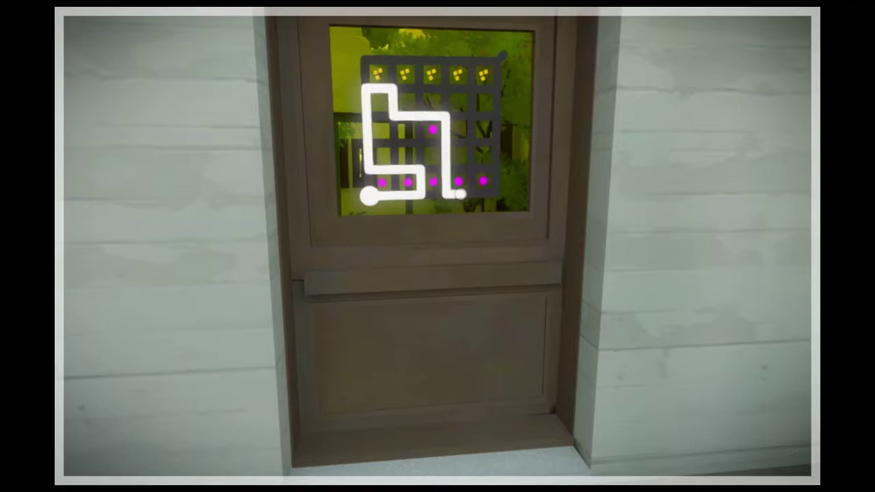
click(503, 56)
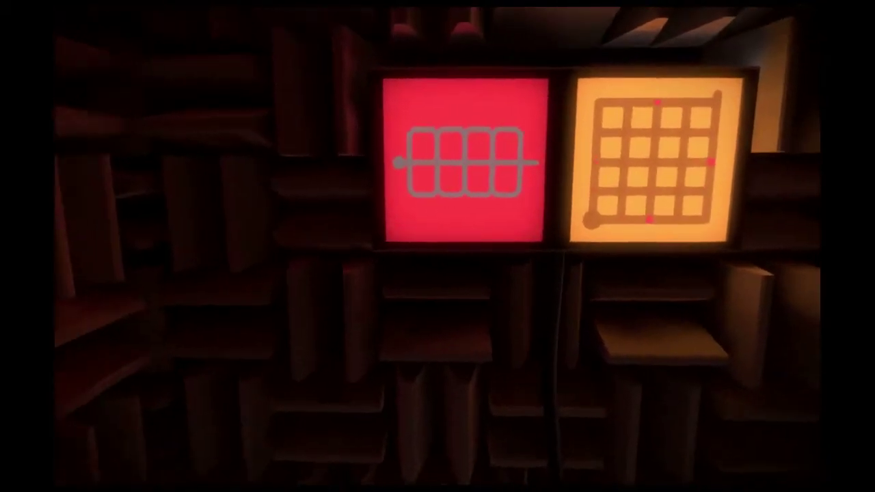
click(465, 162)
click(295, 253)
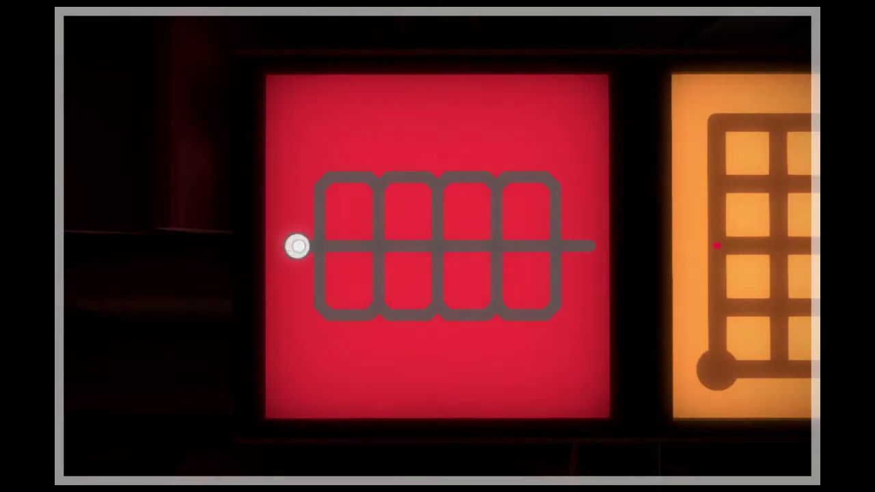
click(594, 247)
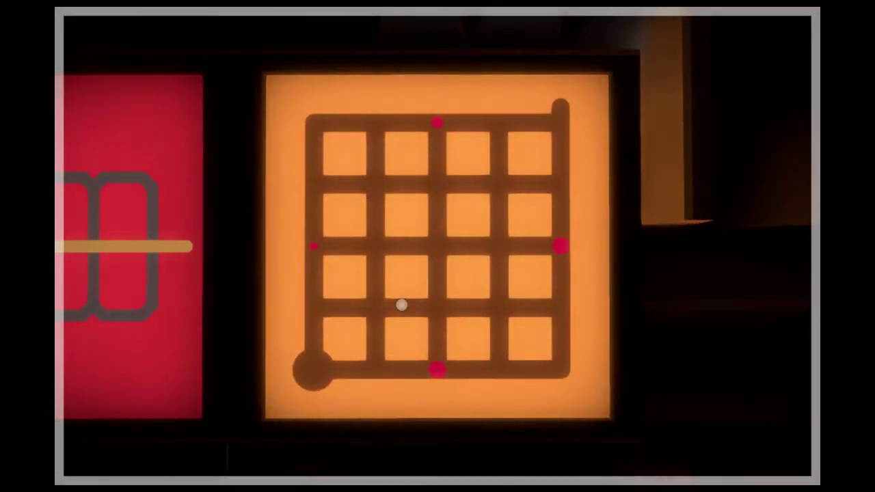
click(311, 371)
click(303, 370)
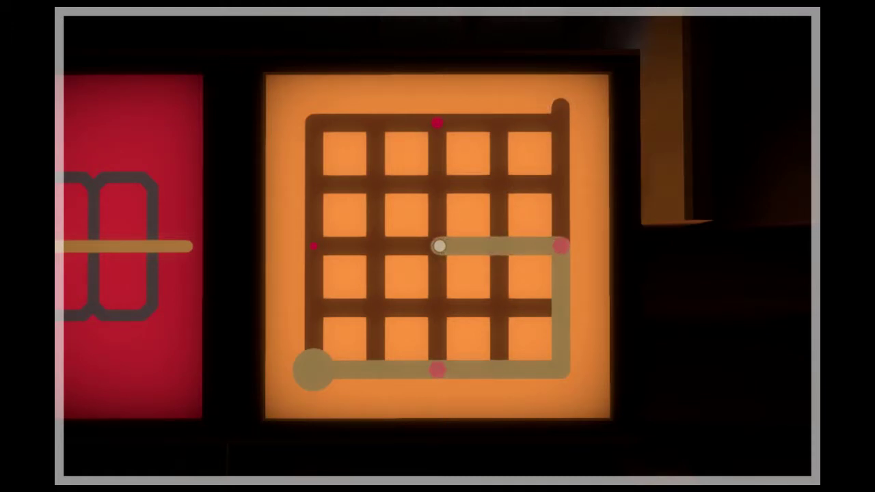
right_click(439, 246)
click(312, 371)
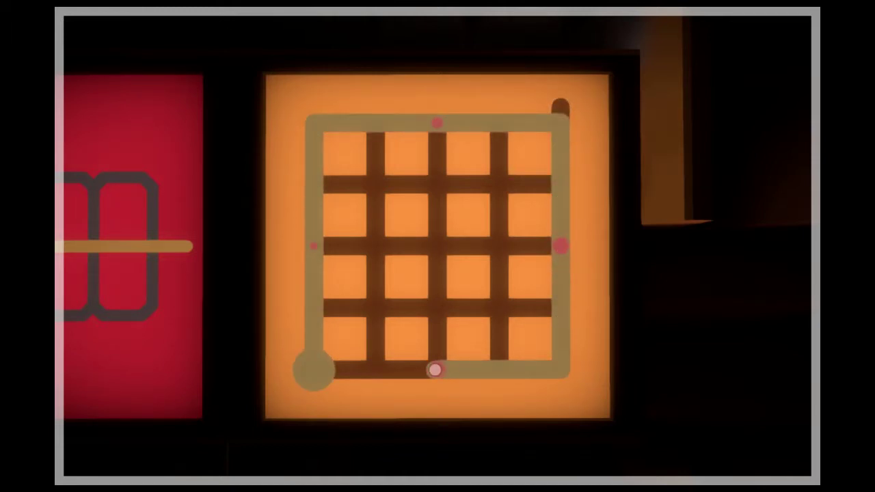
right_click(439, 371)
click(311, 371)
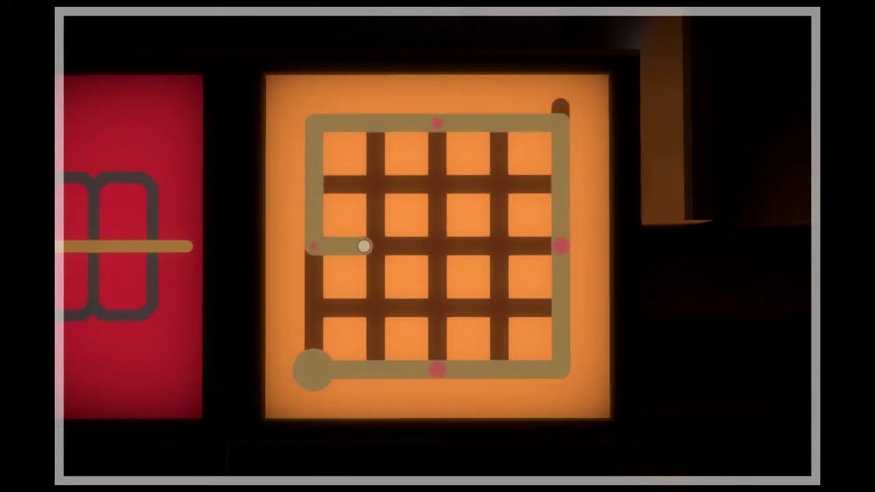
right_click(542, 246)
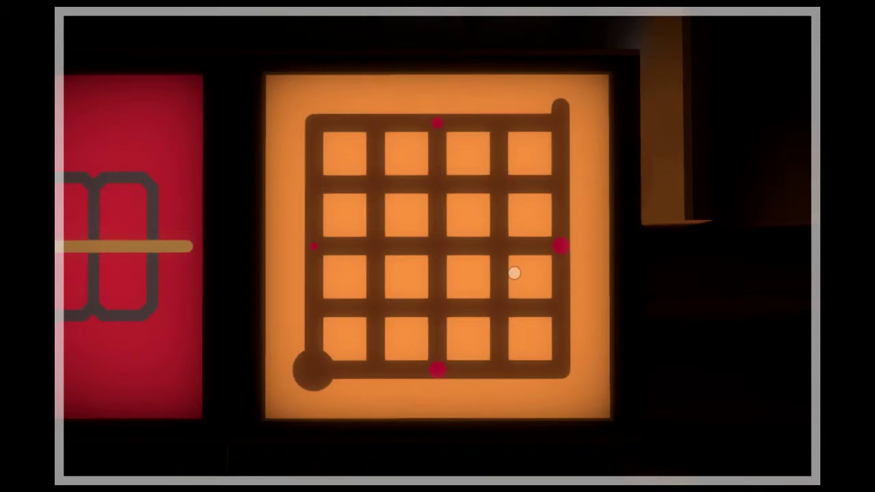
click(310, 380)
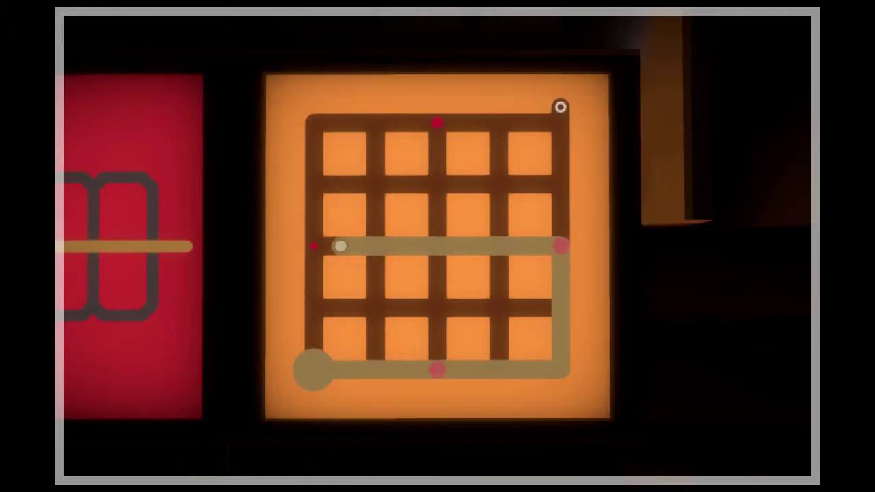
click(561, 109)
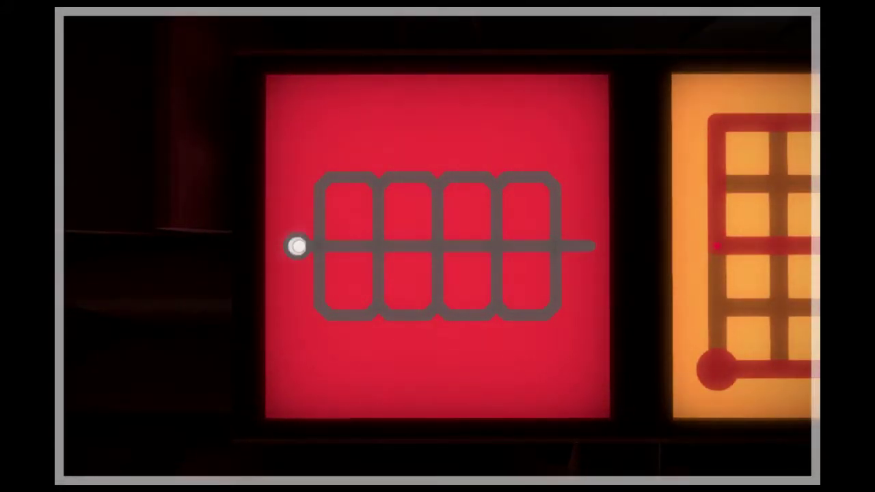
click(298, 246)
click(592, 247)
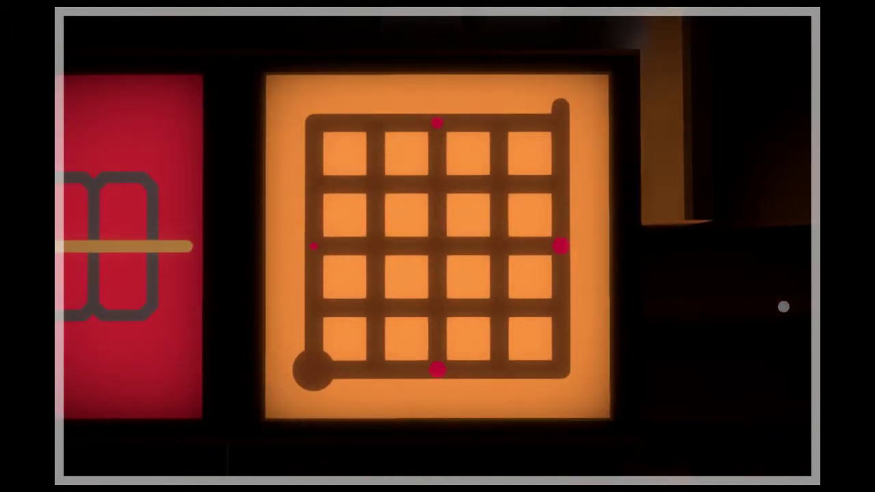
click(313, 370)
click(313, 370)
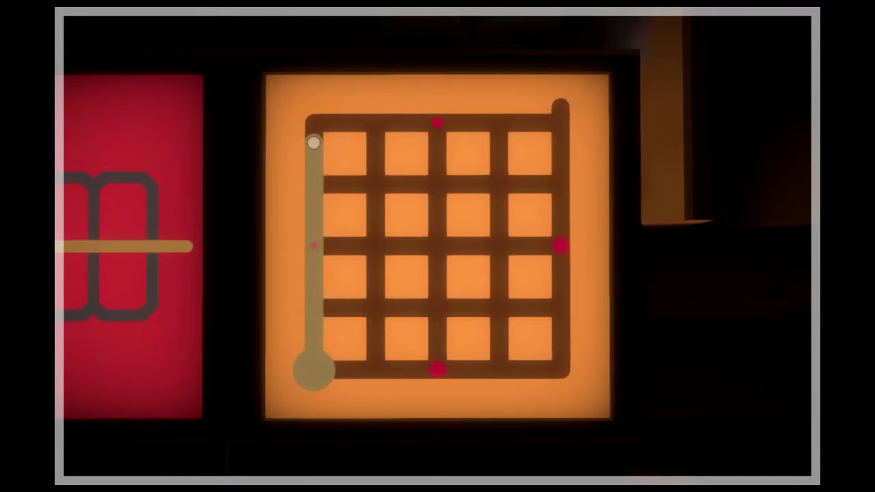
drag(313, 143, 561, 108)
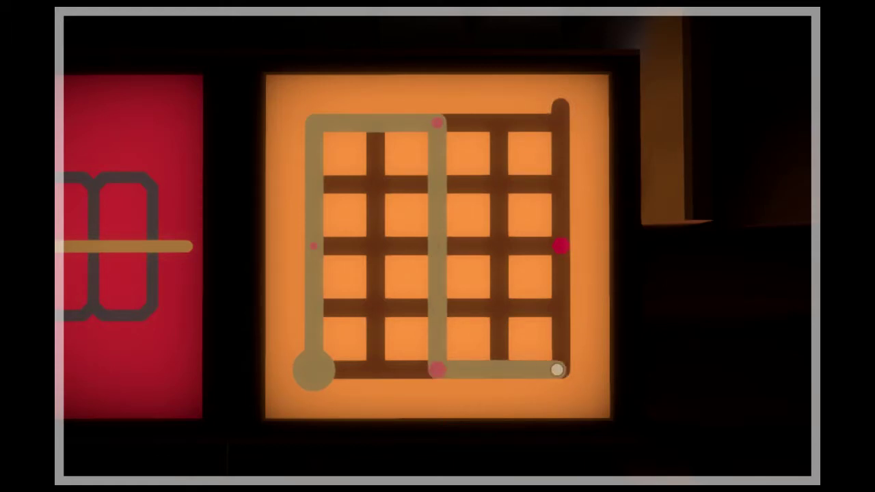
right_click(573, 51)
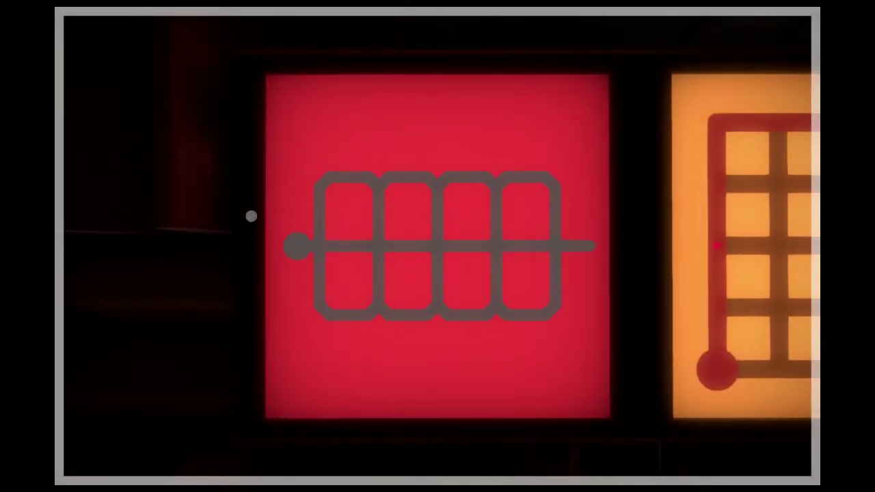
drag(297, 247, 594, 247)
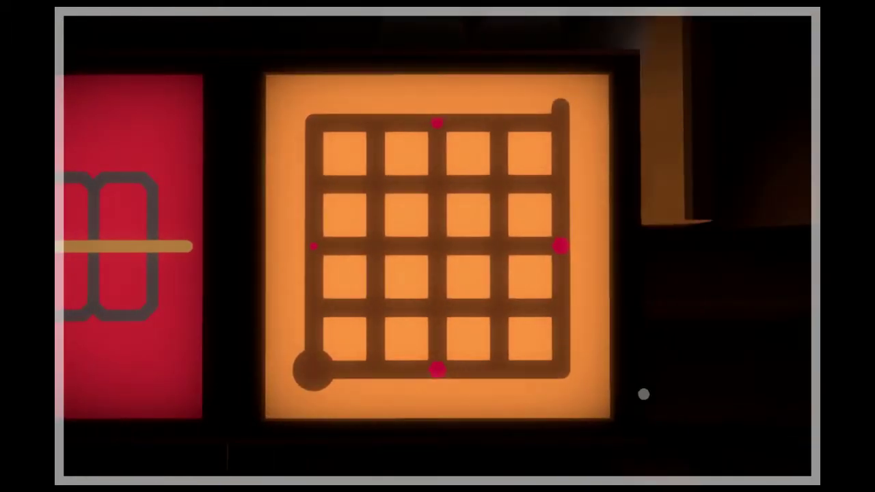
drag(314, 370, 438, 124)
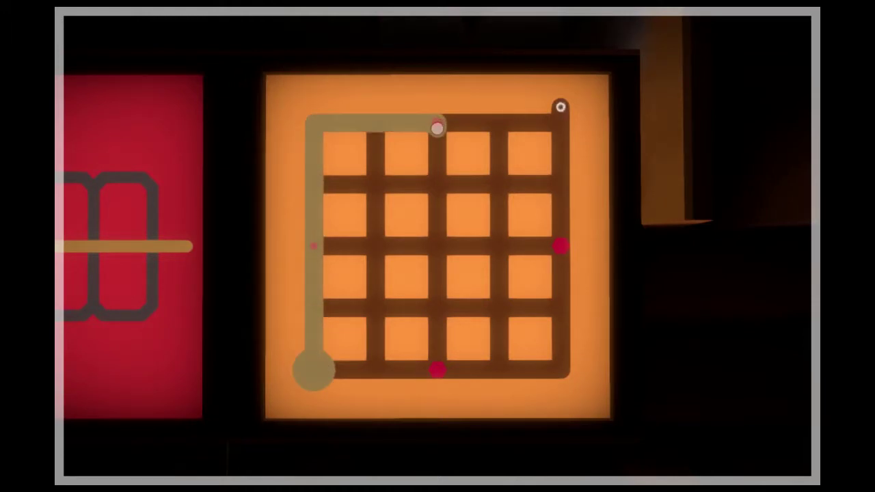
drag(438, 128, 437, 190)
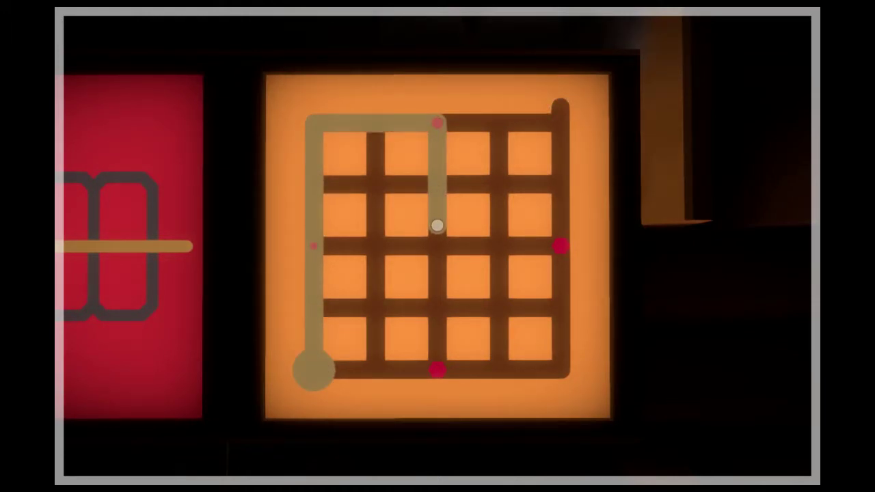
mouse_move(437, 225)
mouse_down()
mouse_move(493, 246)
mouse_move(542, 246)
mouse_move(492, 246)
mouse_up()
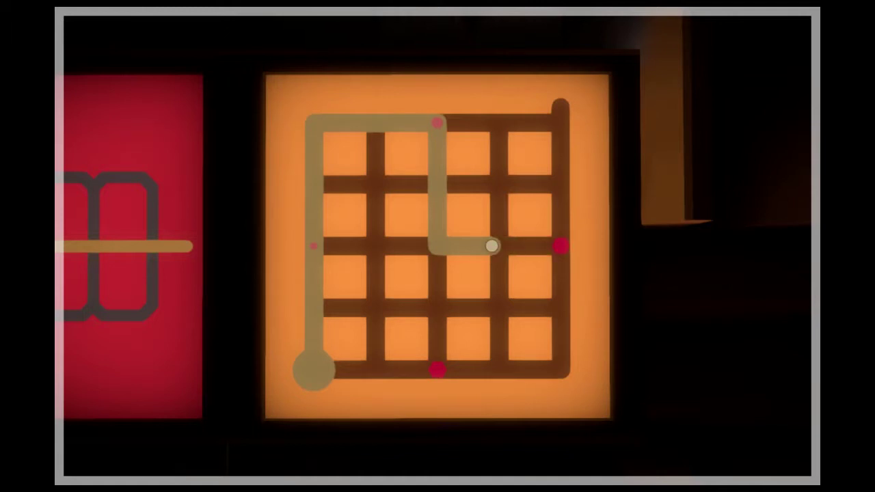
mouse_move(438, 242)
mouse_down()
mouse_move(438, 329)
mouse_move(520, 370)
mouse_move(499, 227)
mouse_move(561, 106)
mouse_up()
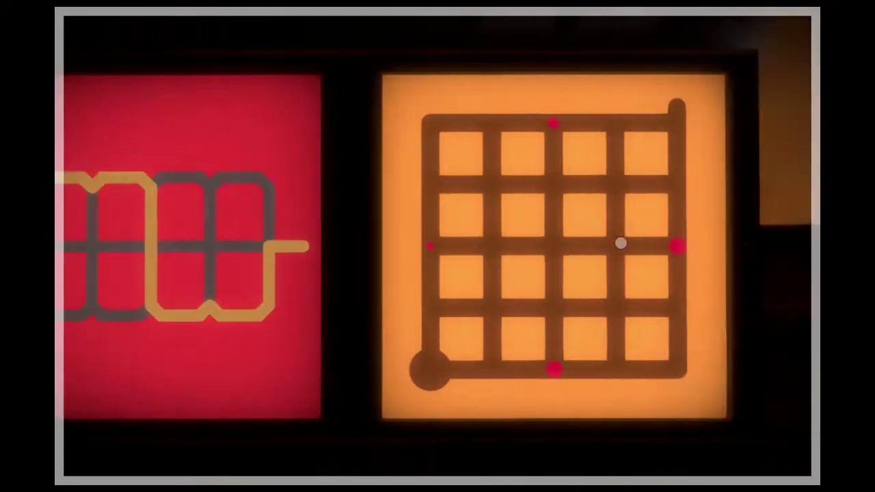
click(298, 247)
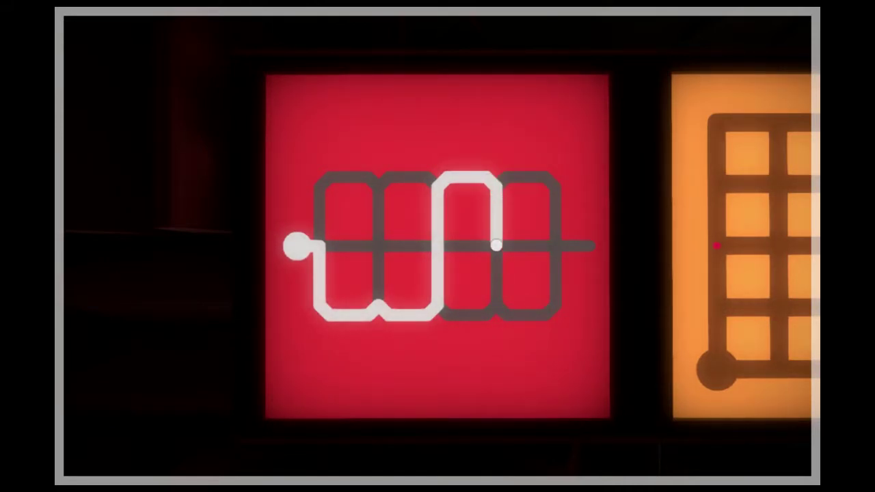
click(590, 247)
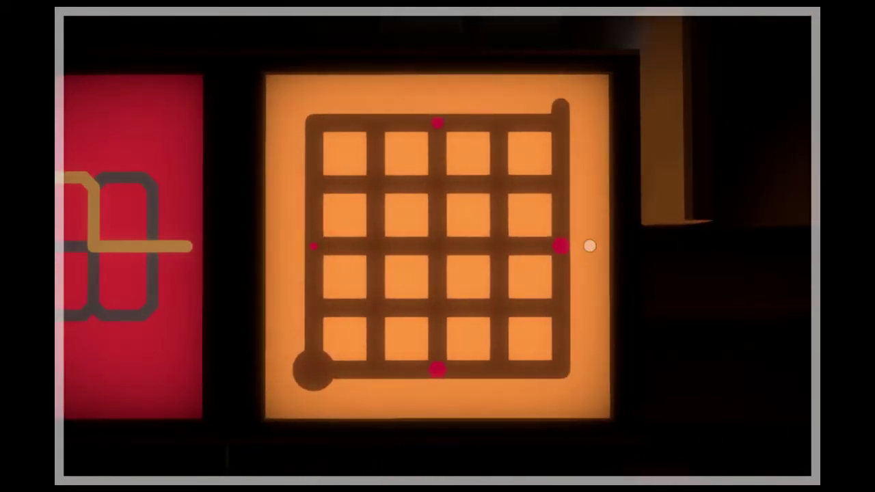
click(314, 371)
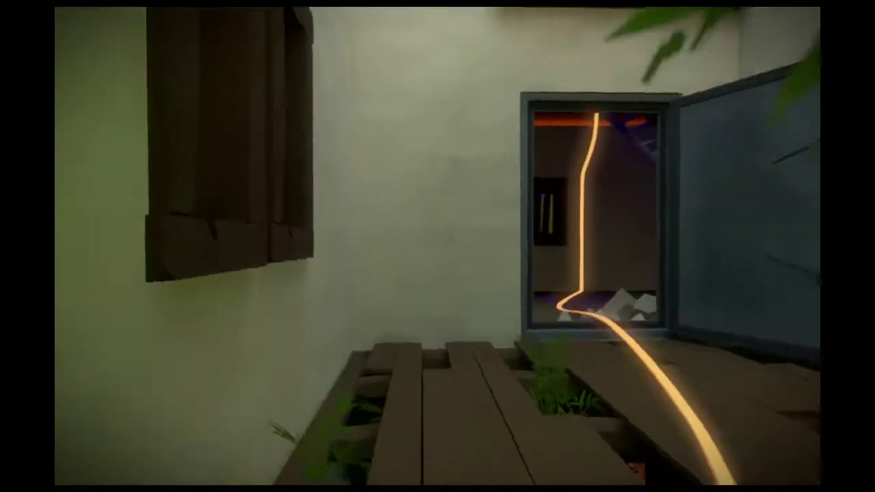
key(w)
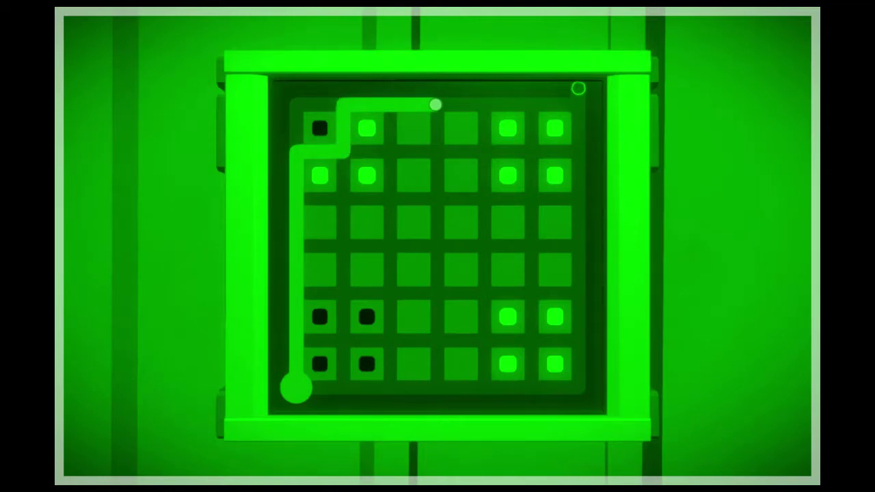
right_click(544, 103)
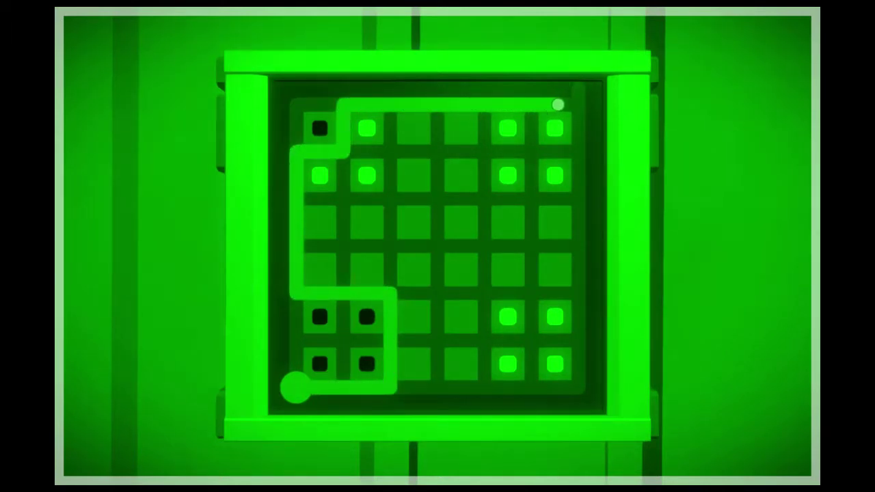
click(585, 72)
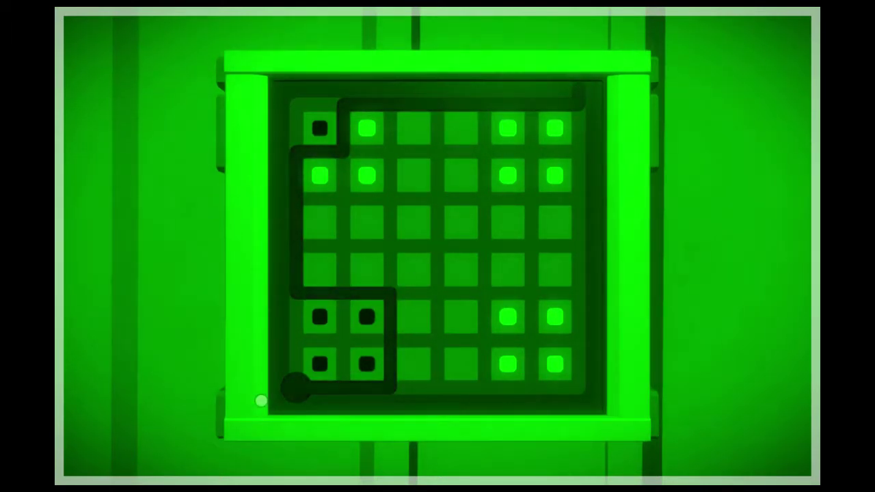
click(299, 390)
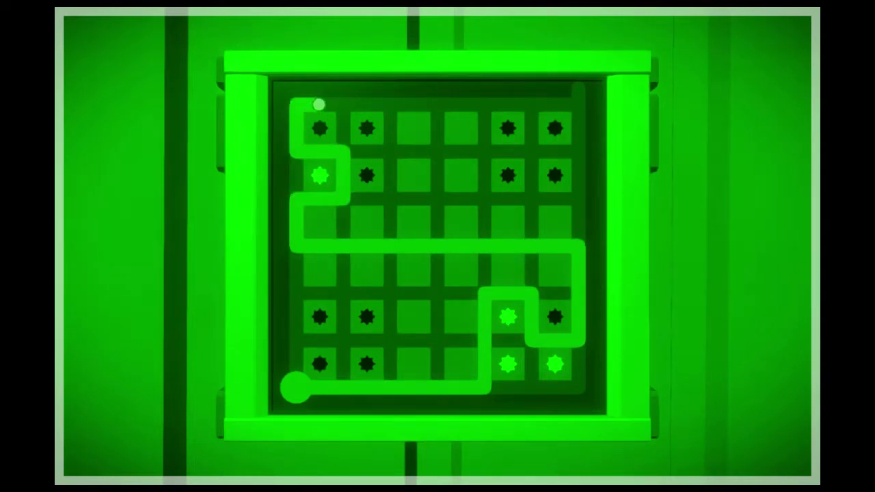
click(581, 89)
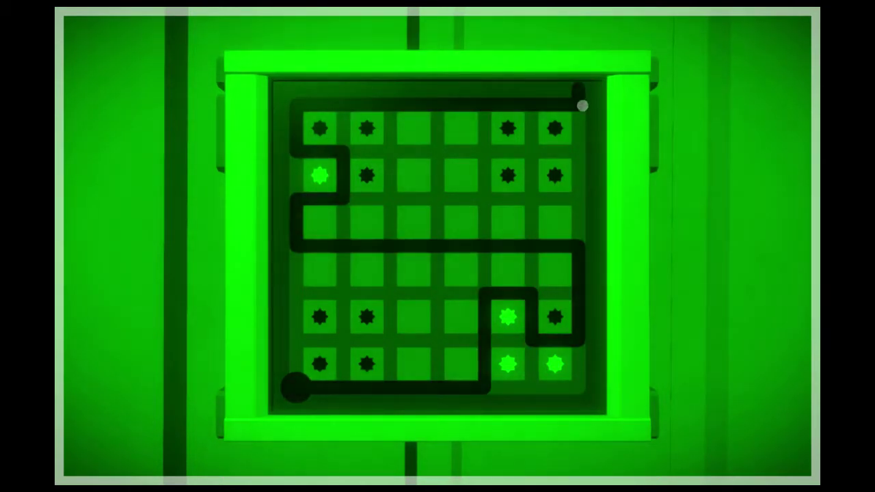
click(303, 401)
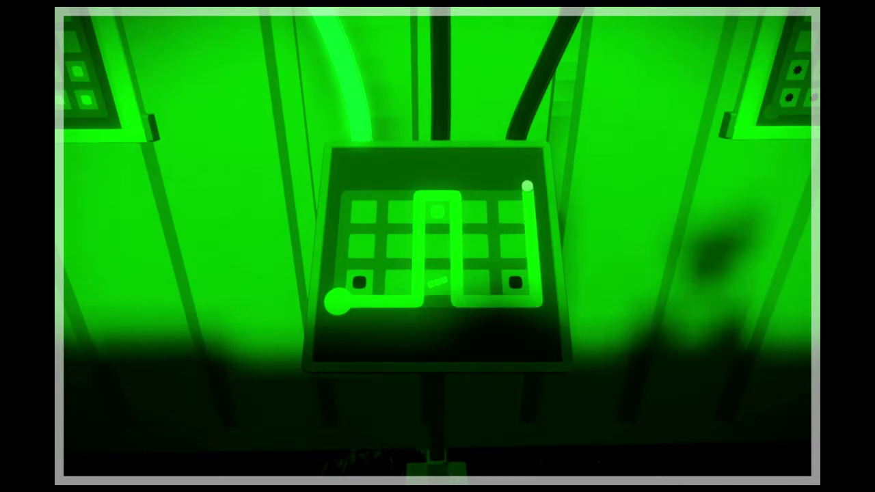
click(530, 186)
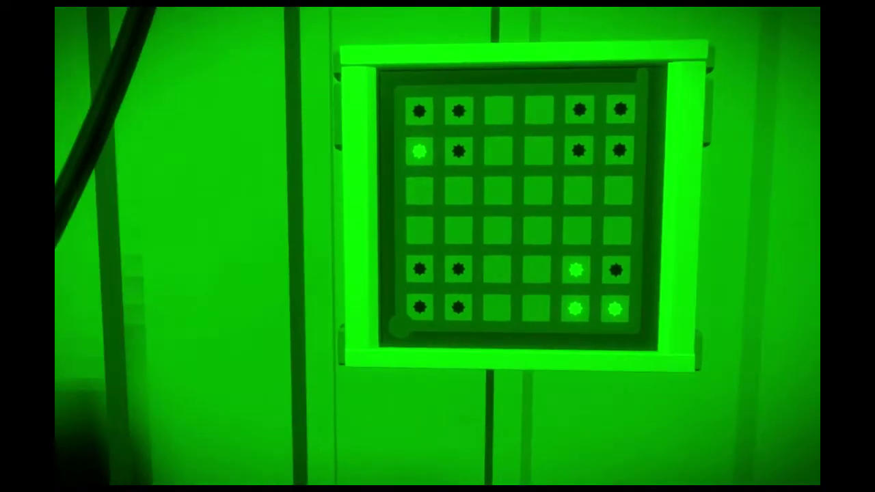
click(437, 246)
click(296, 389)
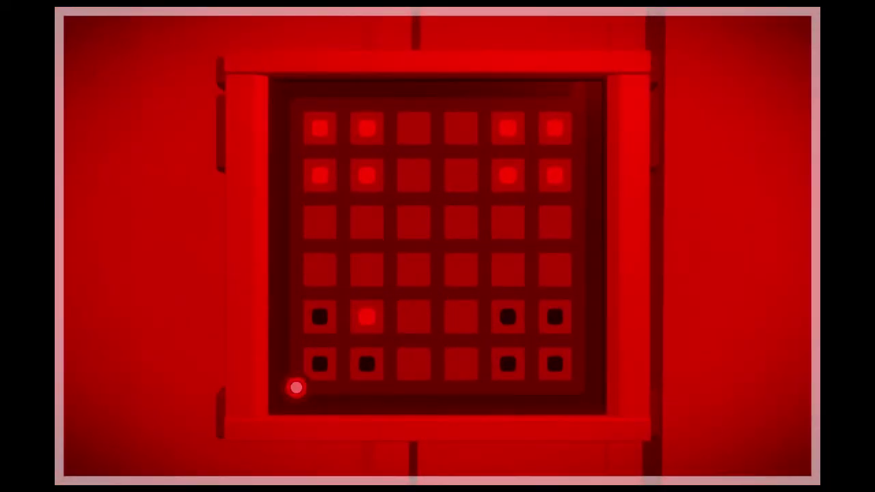
click(296, 388)
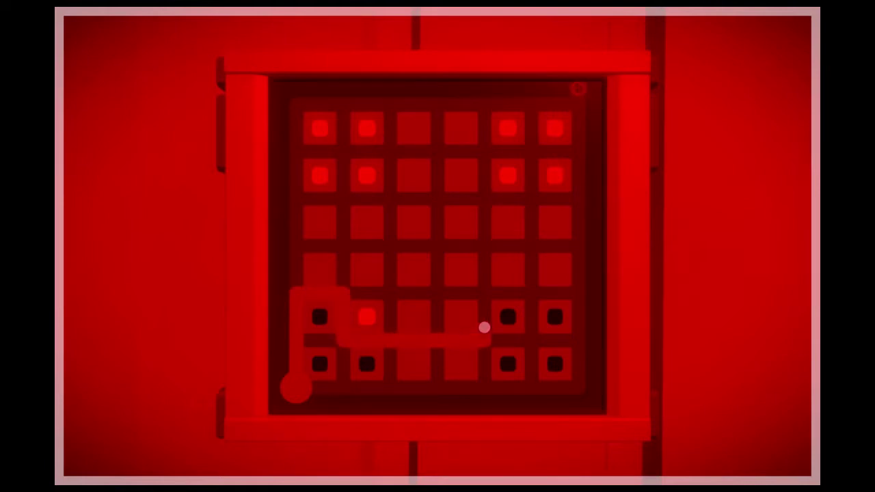
right_click(579, 95)
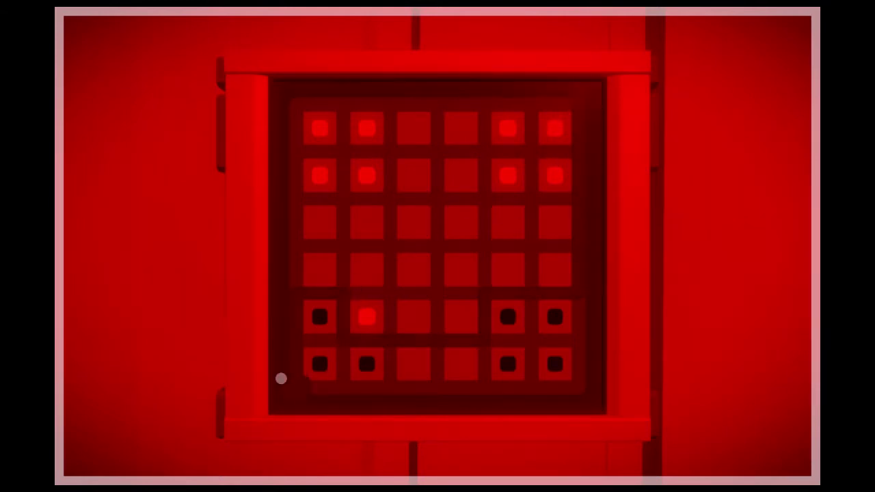
click(300, 389)
right_click(578, 89)
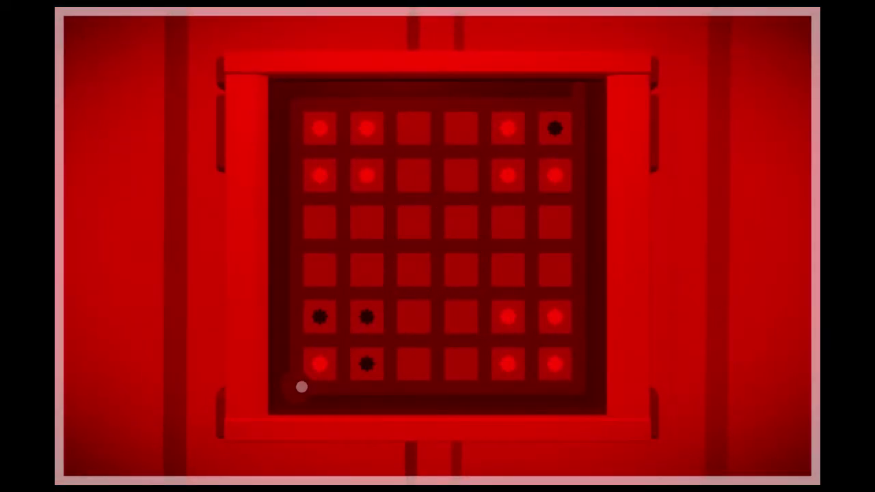
click(299, 385)
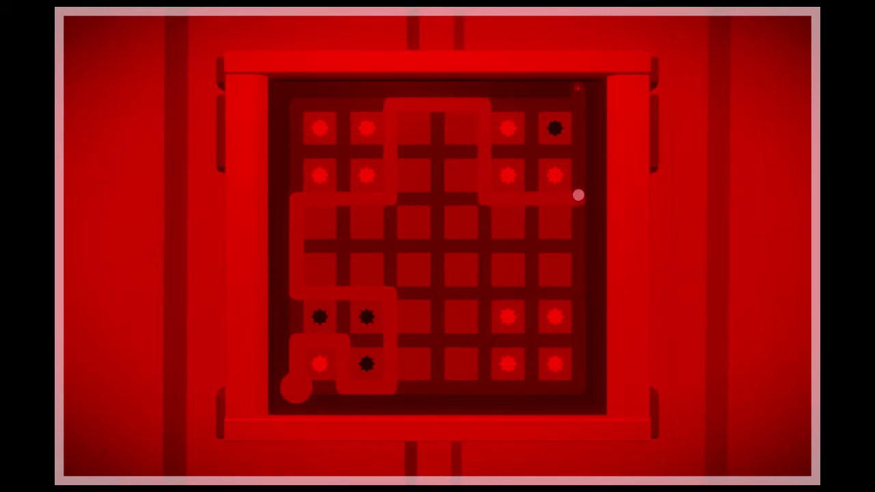
click(578, 89)
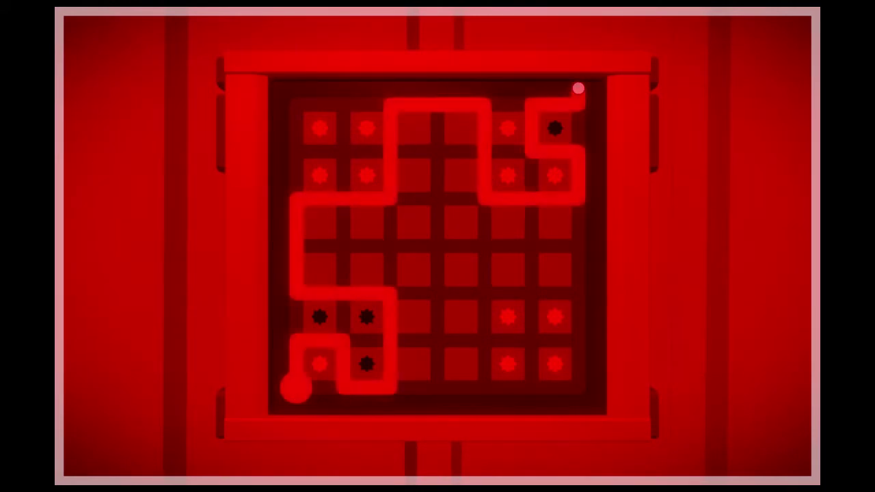
right_click(577, 91)
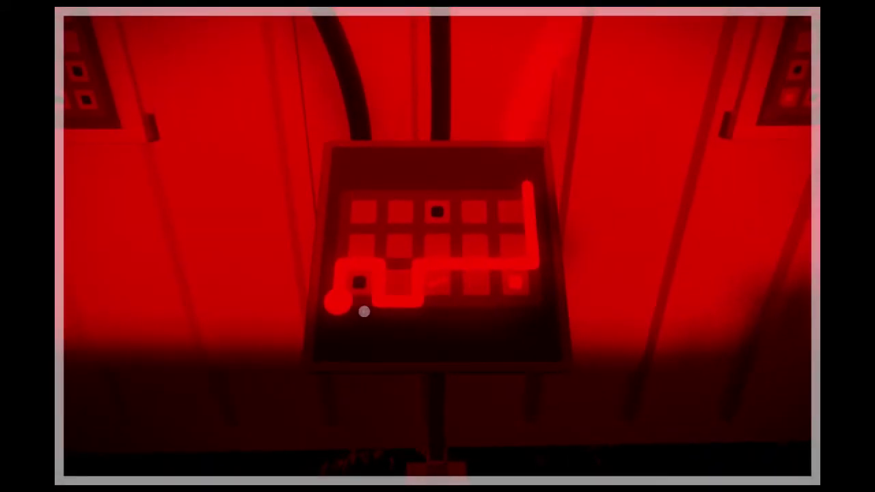
click(353, 305)
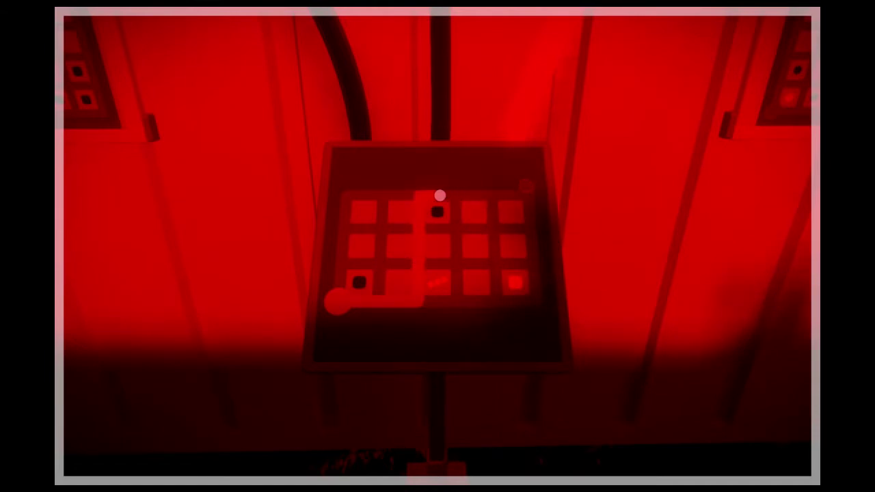
click(530, 186)
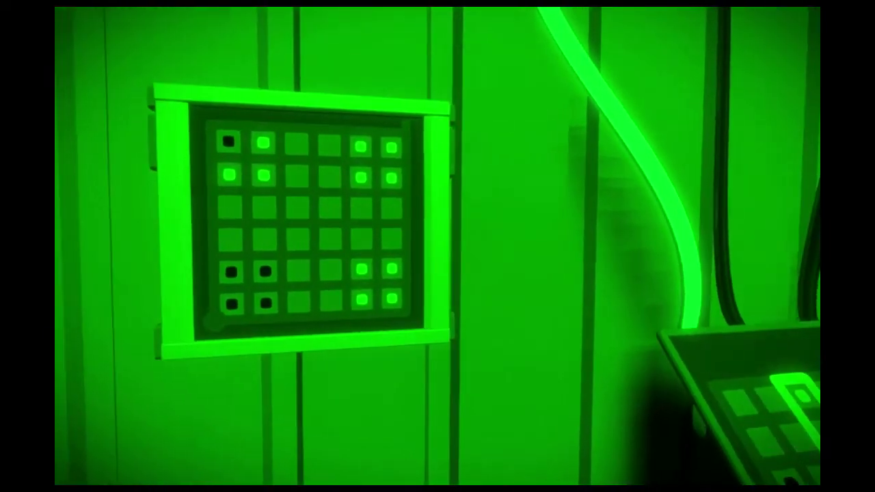
click(438, 246)
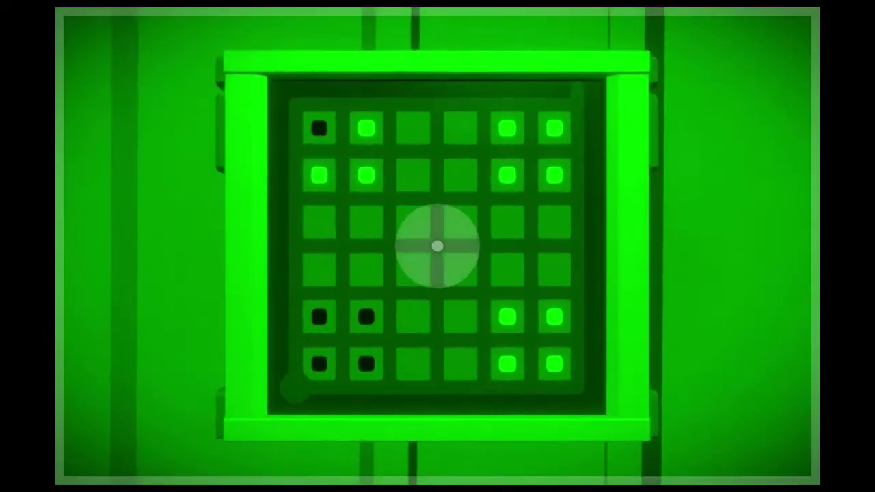
click(297, 386)
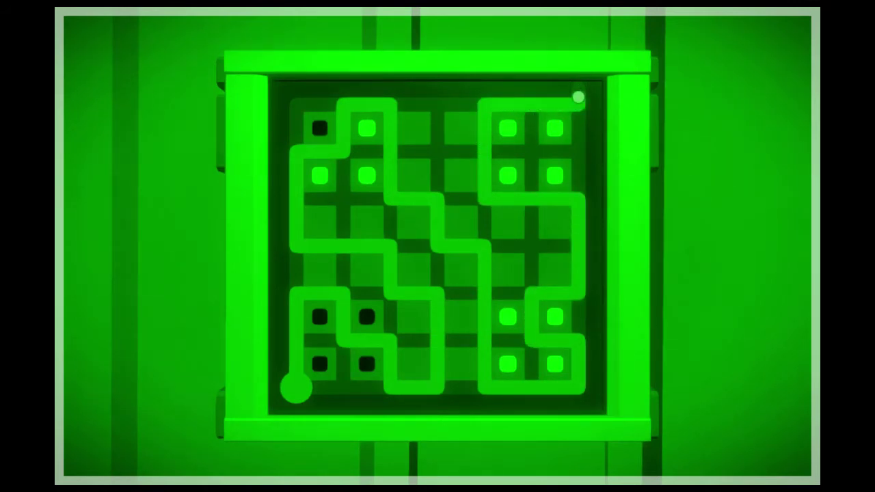
click(580, 92)
key(w)
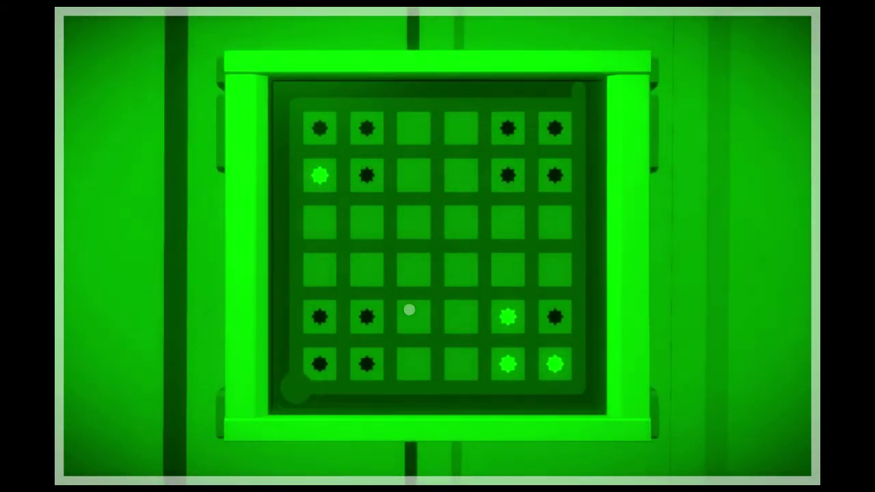
click(296, 389)
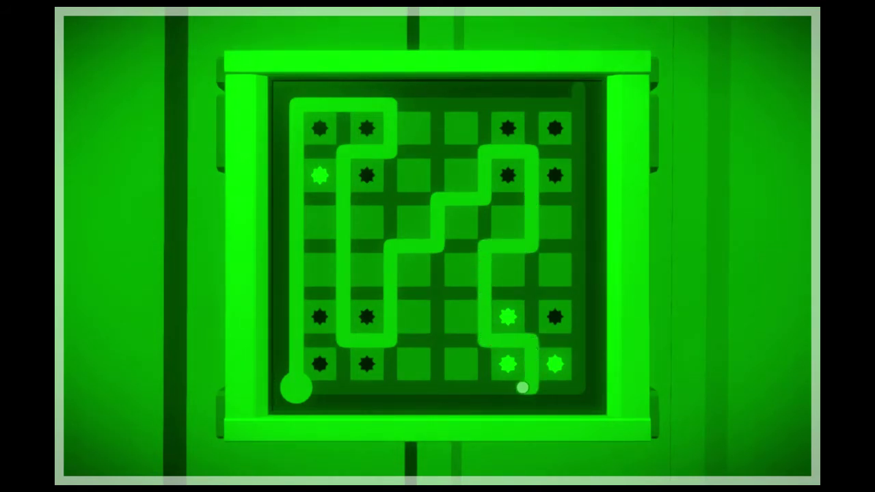
click(576, 109)
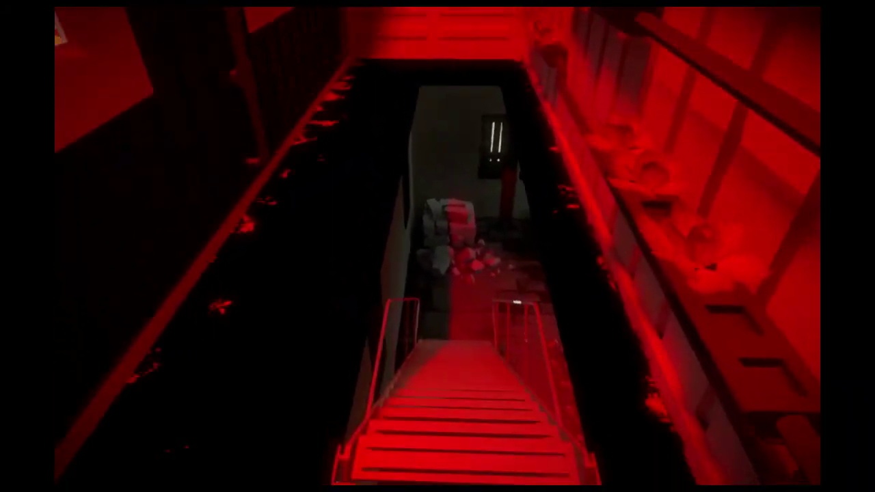
key(w)
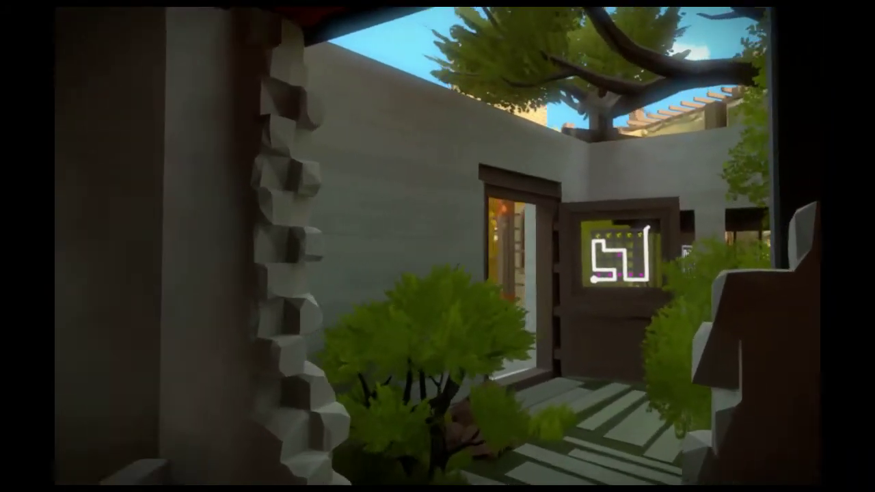